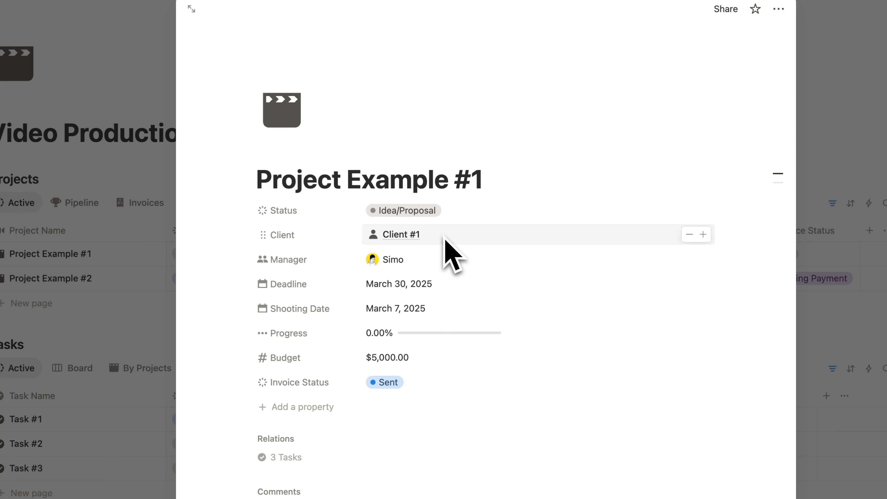
- Check Project Example #1's manager picker and close it, keeping the current manager
scroll(446, 247, "down", 1)
left_click(420, 245)
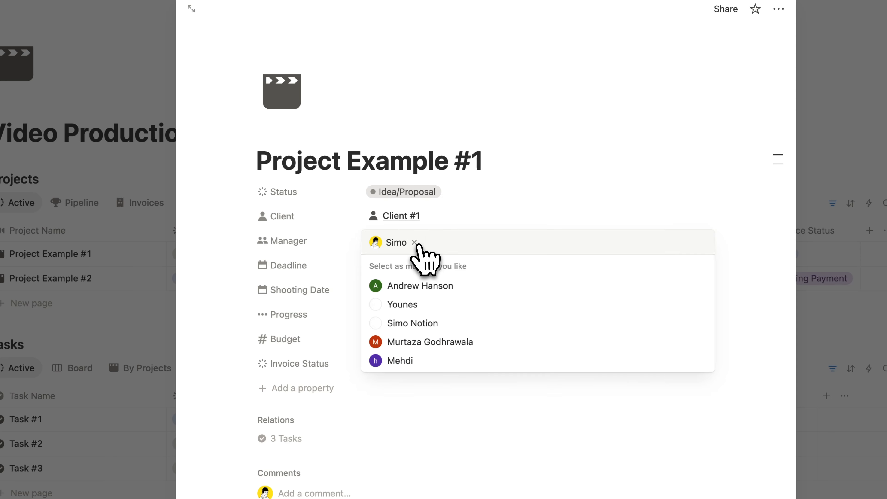
left_click(325, 242)
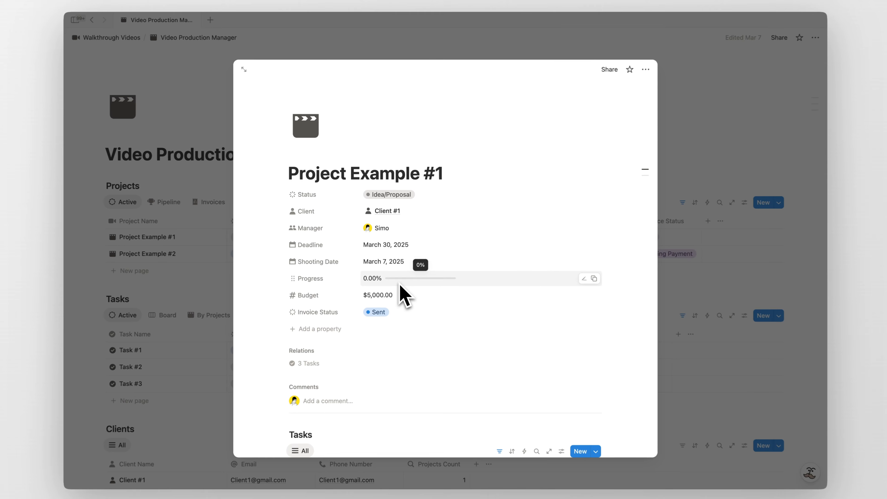
- Scroll through Project Example #1's page to browse its sections
scroll(510, 336, "down", 5)
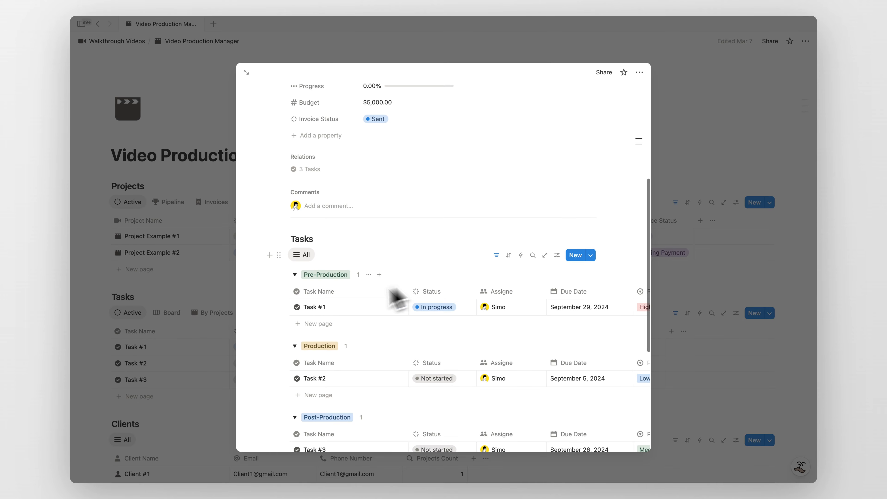
scroll(402, 328, "down", 3)
scroll(372, 301, "up", 8)
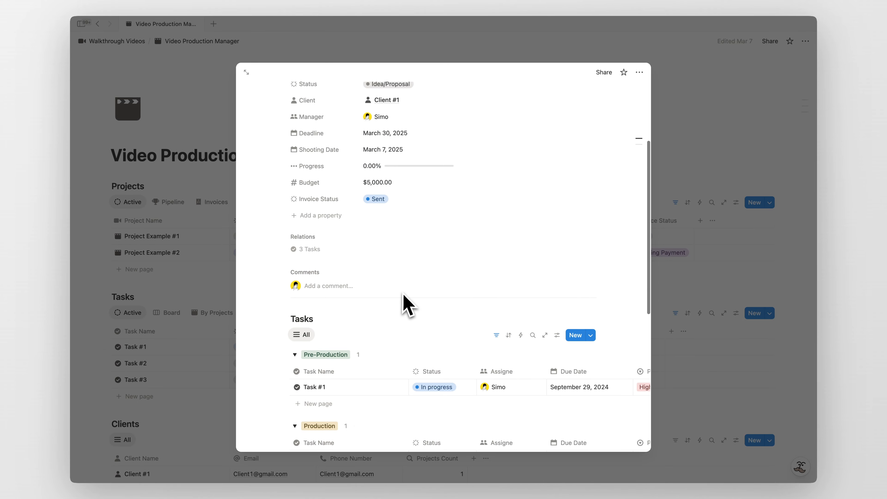
scroll(405, 275, "down", 1)
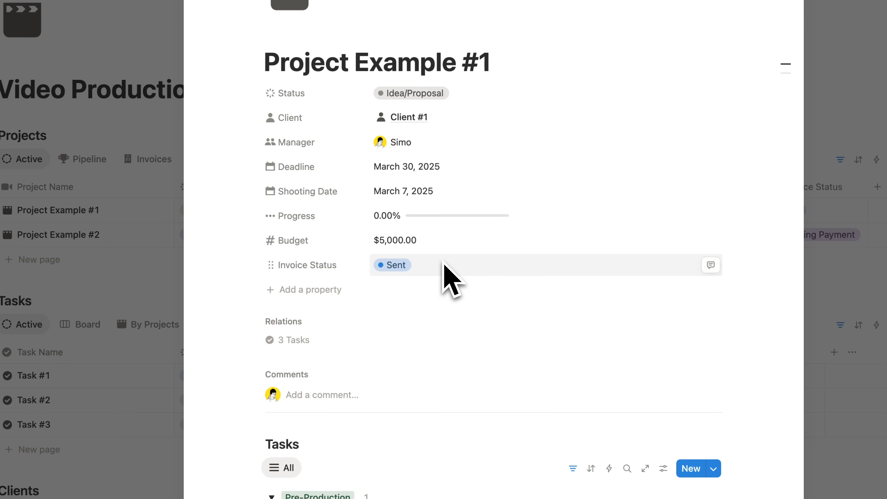
scroll(429, 269, "down", 2)
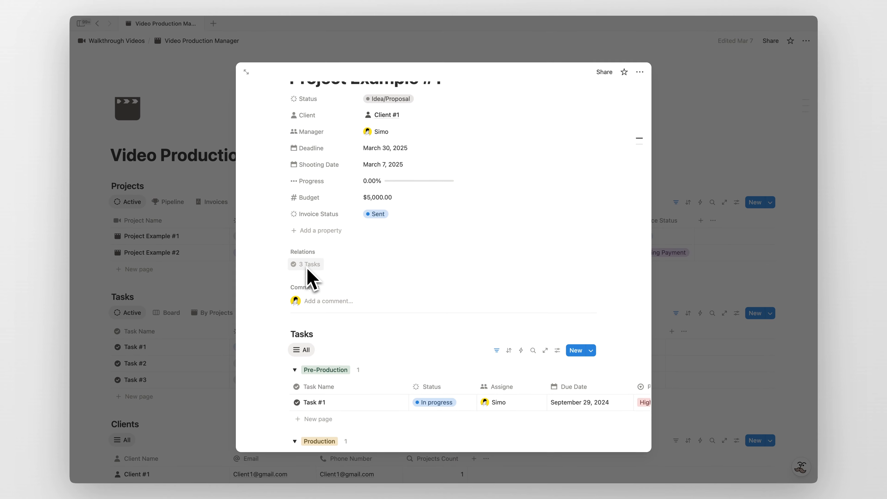
scroll(379, 273, "down", 3)
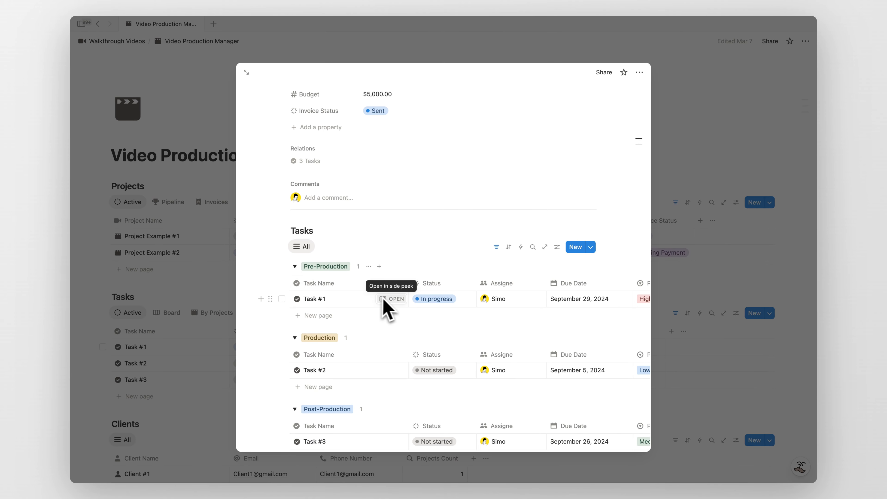
scroll(398, 306, "down", 2)
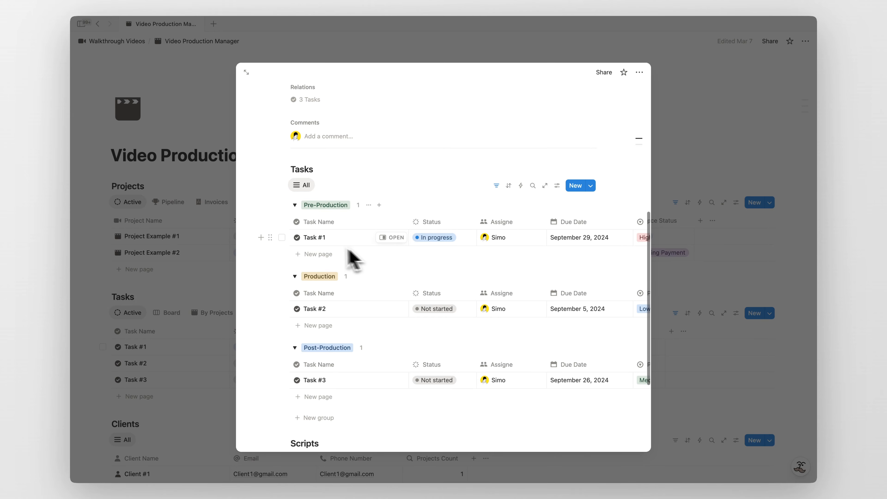
scroll(385, 245, "right", 3)
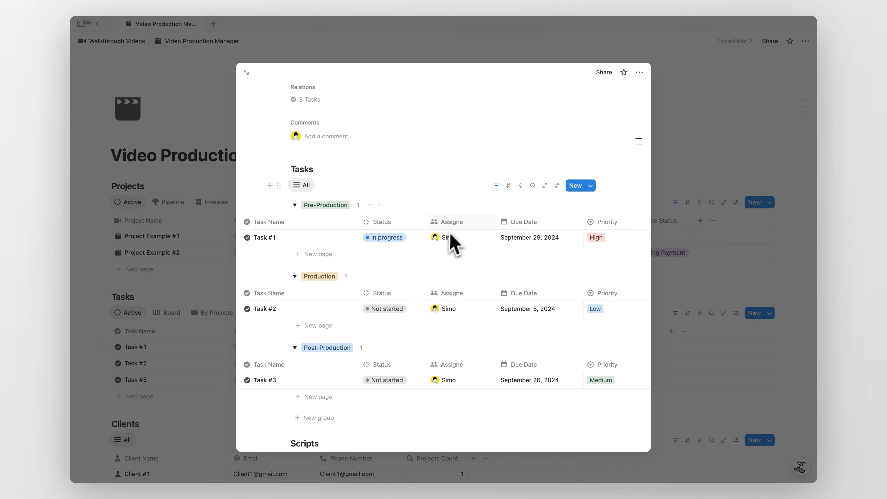
scroll(455, 241, "right", 5)
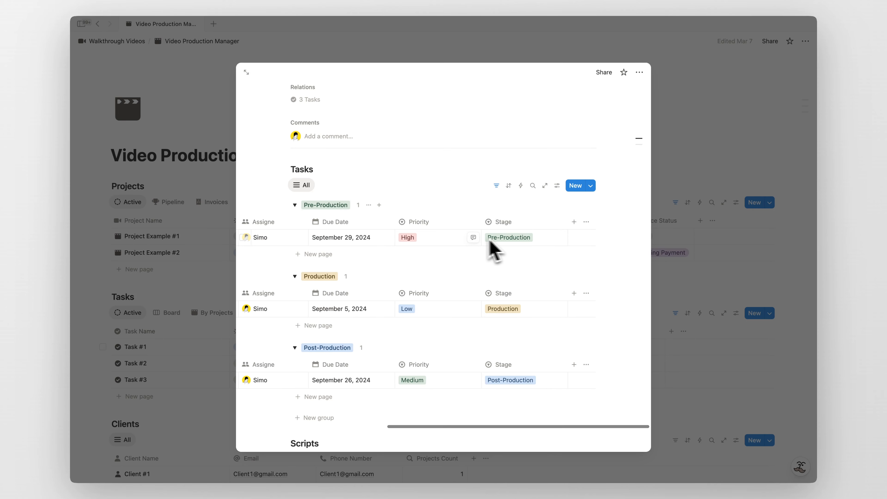
scroll(471, 246, "left", 8)
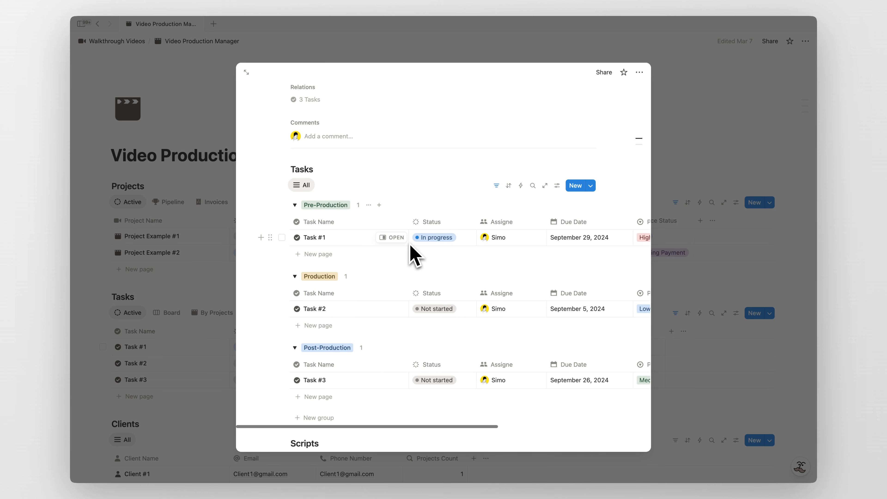
scroll(413, 253, "down", 4)
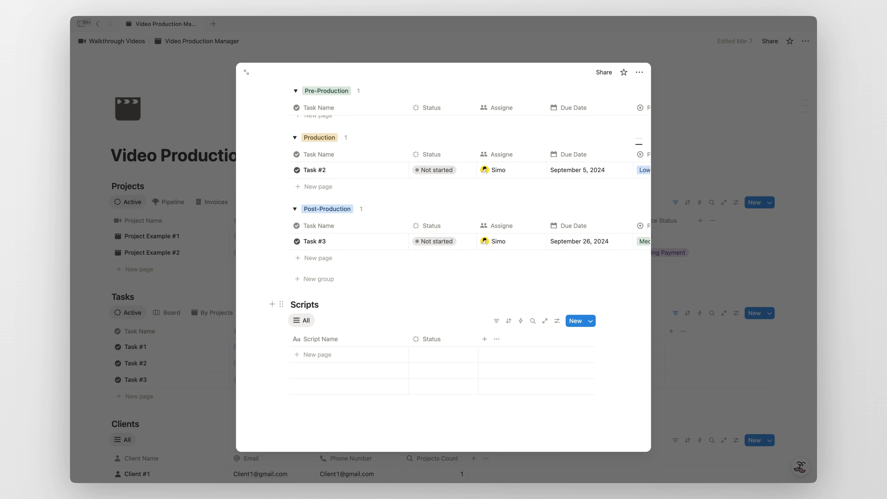
scroll(334, 311, "down", 1)
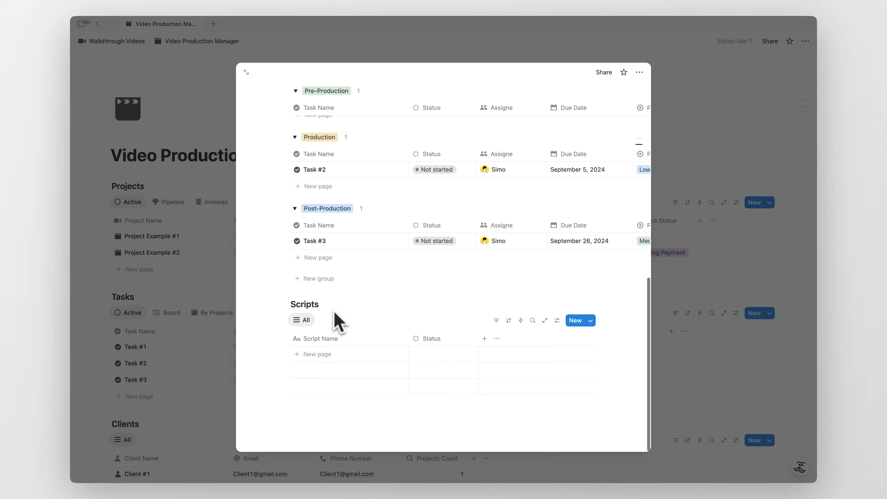
- Add a Draft script under Scripts using the New page template, then return to the dashboard
left_click(329, 353)
key("Escape")
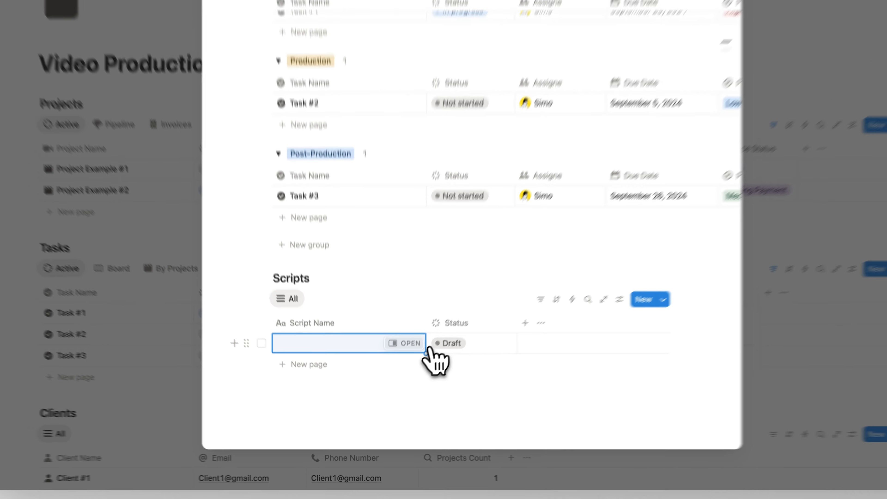
left_click(412, 326)
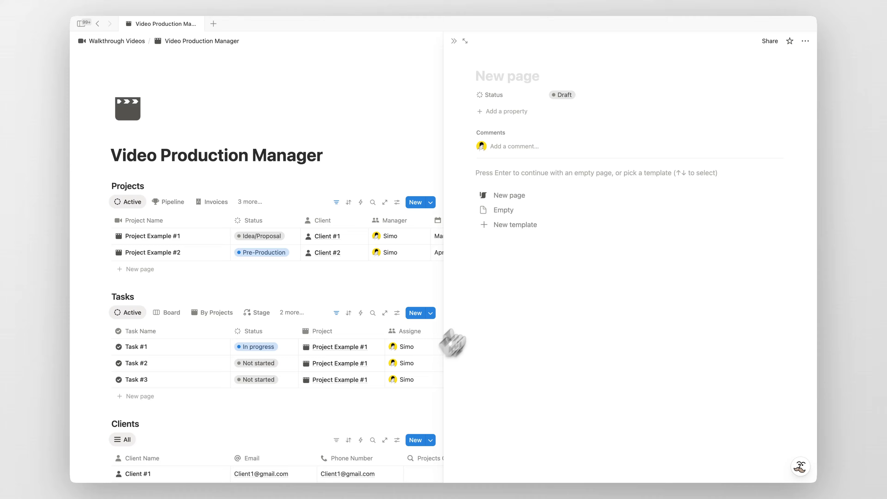
left_click(527, 196)
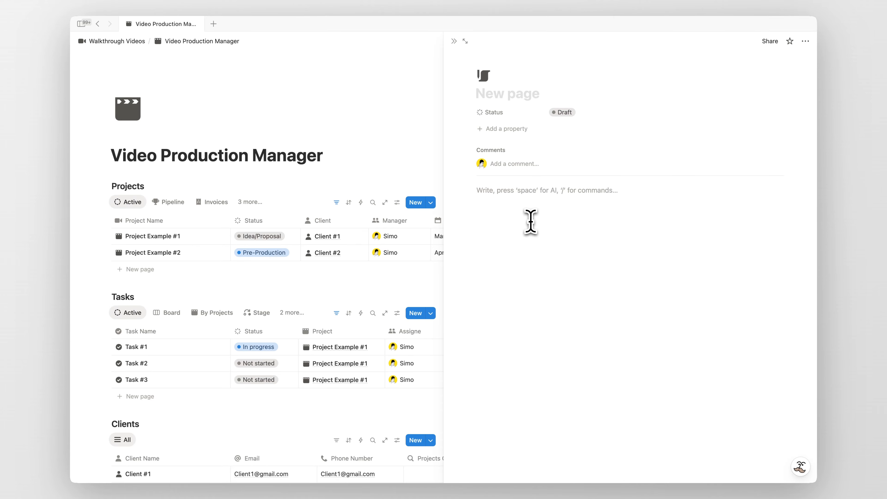
key("super+bracketleft")
key("super+bracketleft")
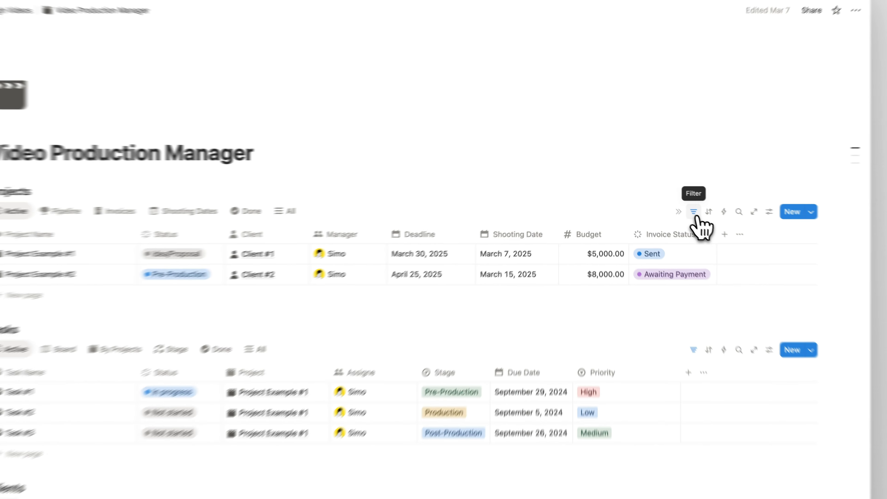
- Inspect the Active view's status filter and Project Example #1's status, then show the Pipeline board
left_click(675, 202)
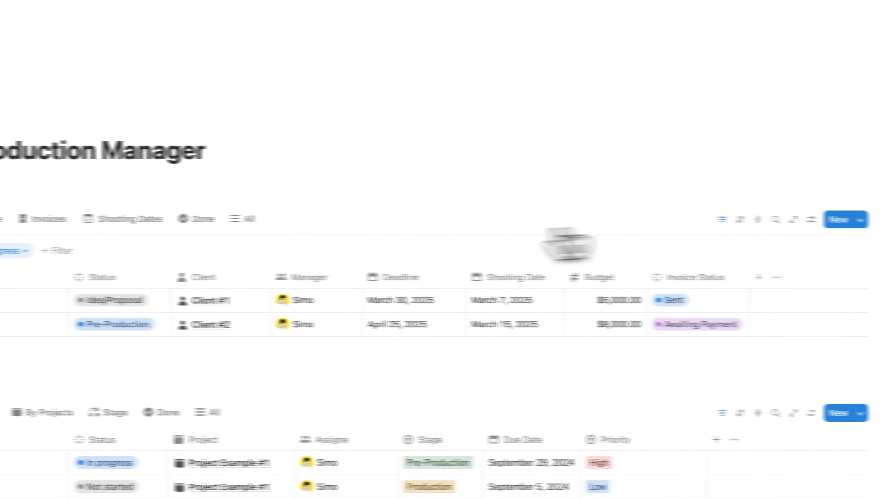
left_click(188, 223)
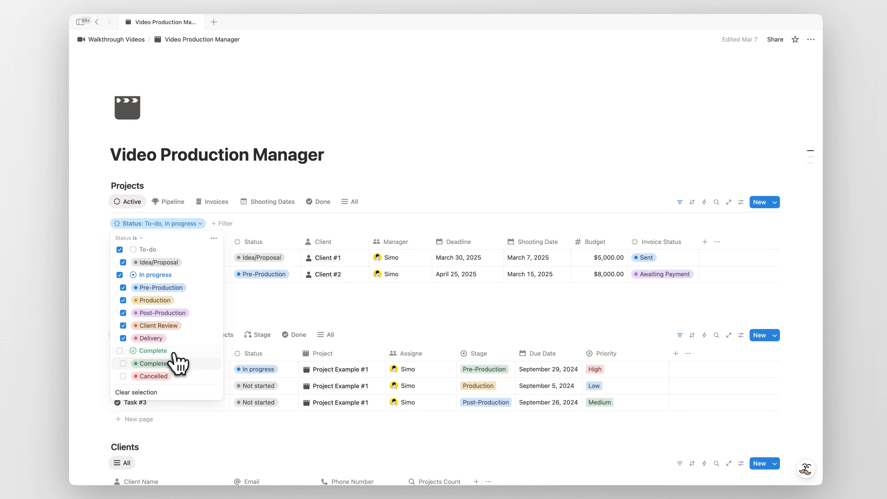
left_click(175, 204)
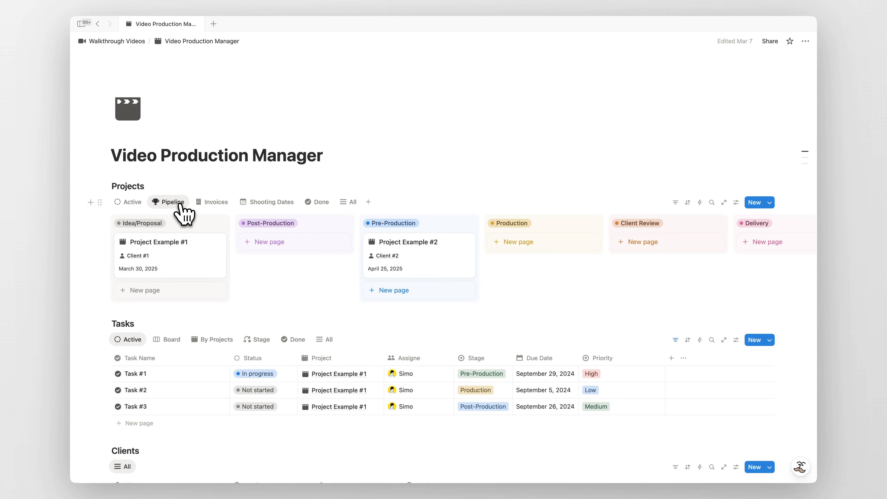
left_click(137, 204)
left_click(269, 240)
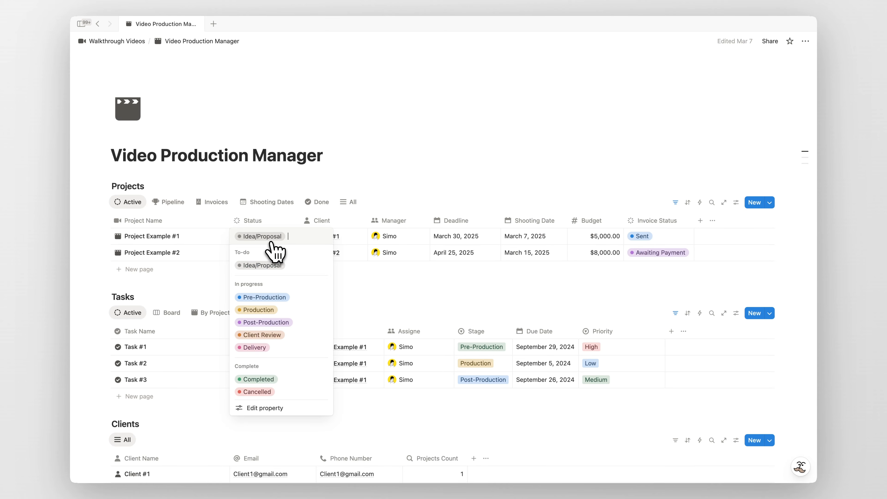
left_click(175, 206)
- Drag Project Example #1 to Post-Production and Project Example #2 through Production to Completed
left_click_drag(198, 271, 349, 258)
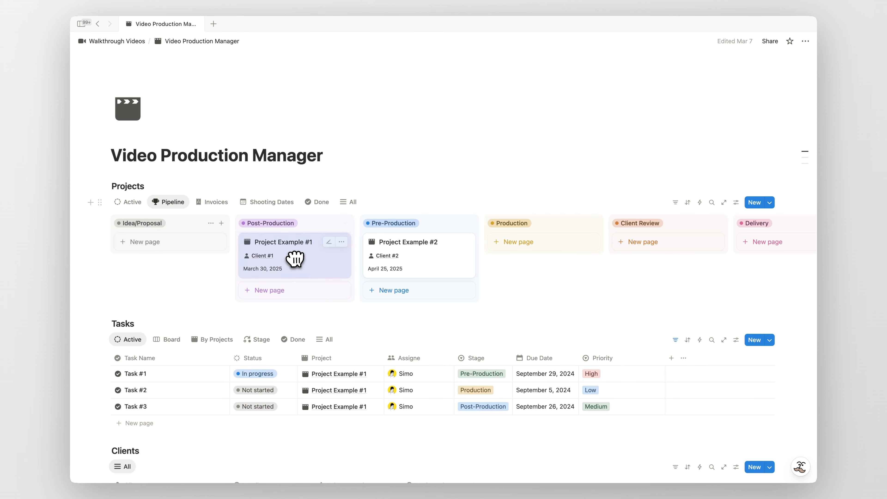
left_click_drag(411, 271, 515, 258)
scroll(517, 263, "right", 3)
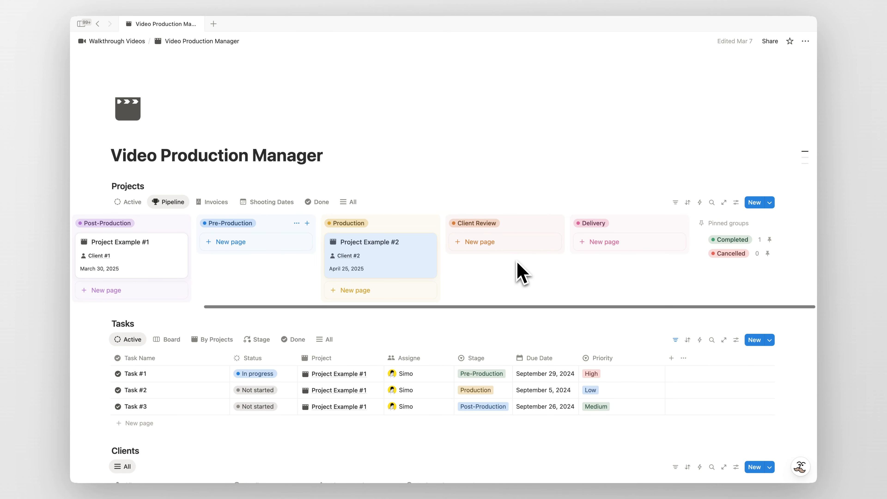
left_click_drag(402, 264, 699, 258)
scroll(452, 276, "left", 3)
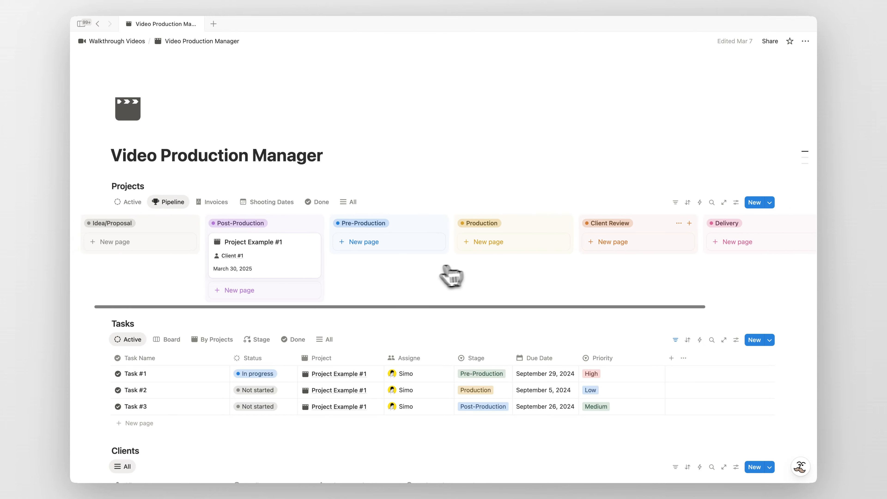
- Group projects by invoice status on the Invoices board, then view Shooting Dates as a calendar
left_click(217, 204)
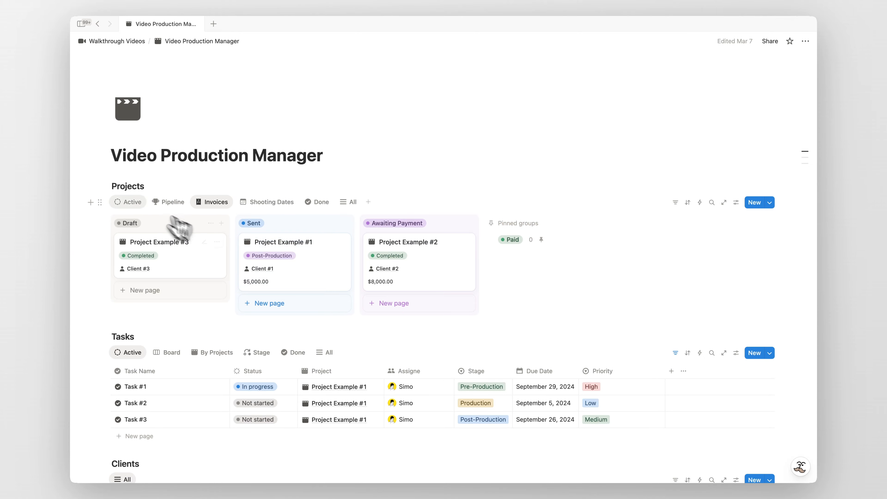
left_click(129, 202)
left_click(646, 236)
left_click(220, 209)
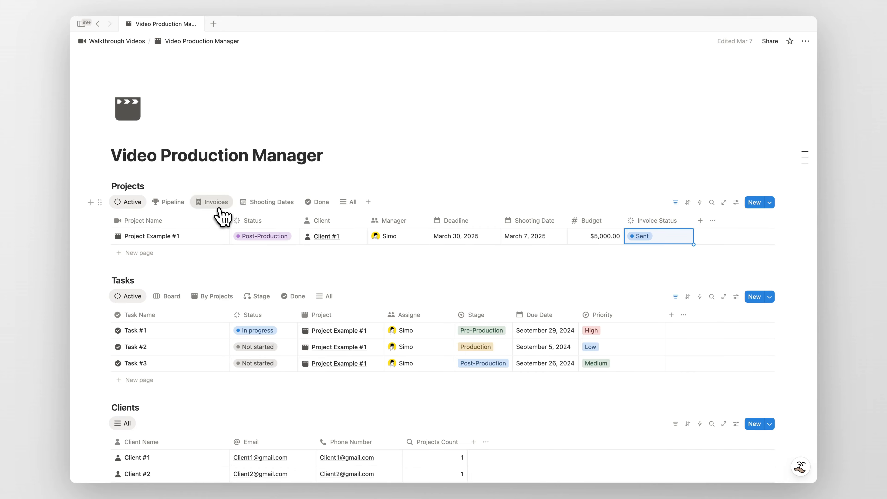
left_click(215, 202)
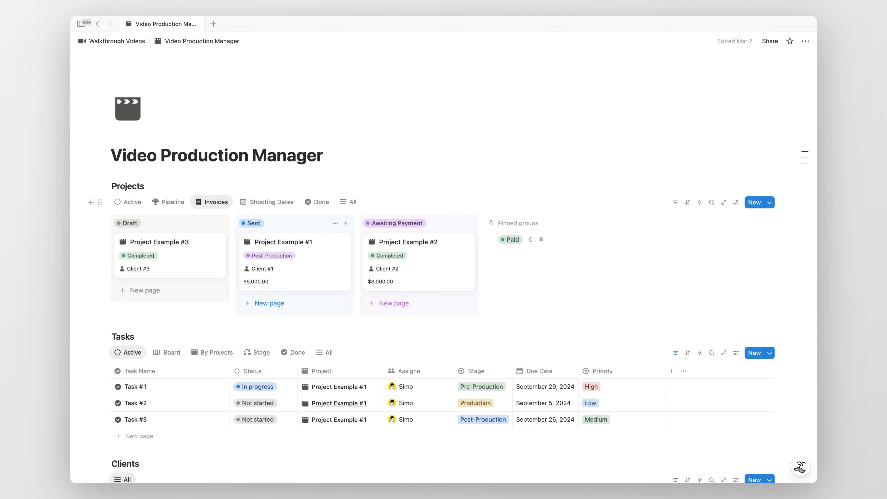
left_click(273, 203)
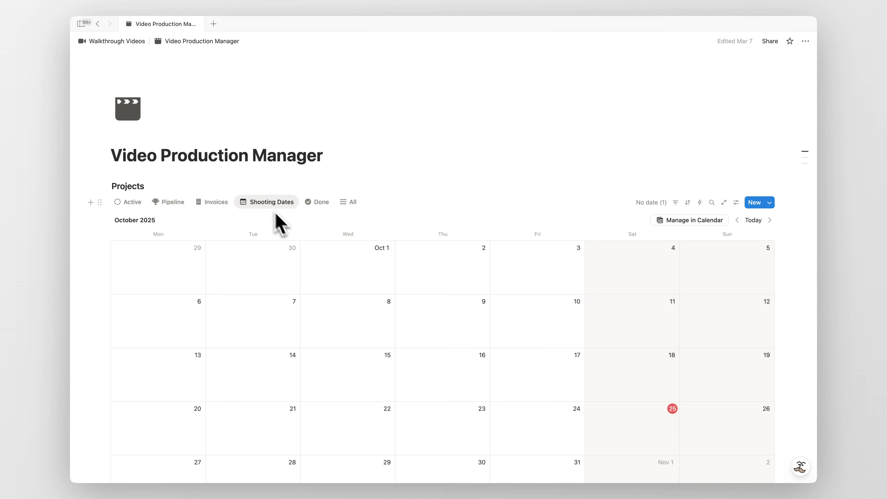
- Cycle the Projects views: Active, Done with two completed projects, then All listing three
scroll(390, 313, "down", 5)
scroll(389, 315, "up", 4)
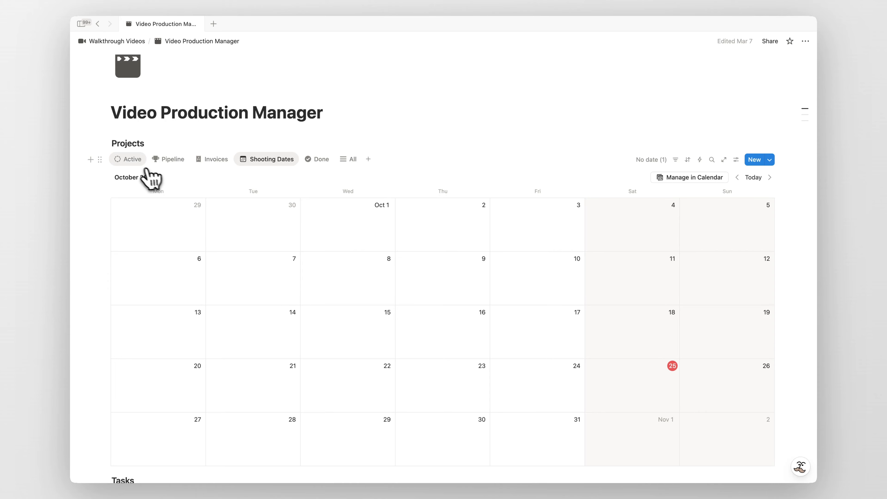
left_click(135, 162)
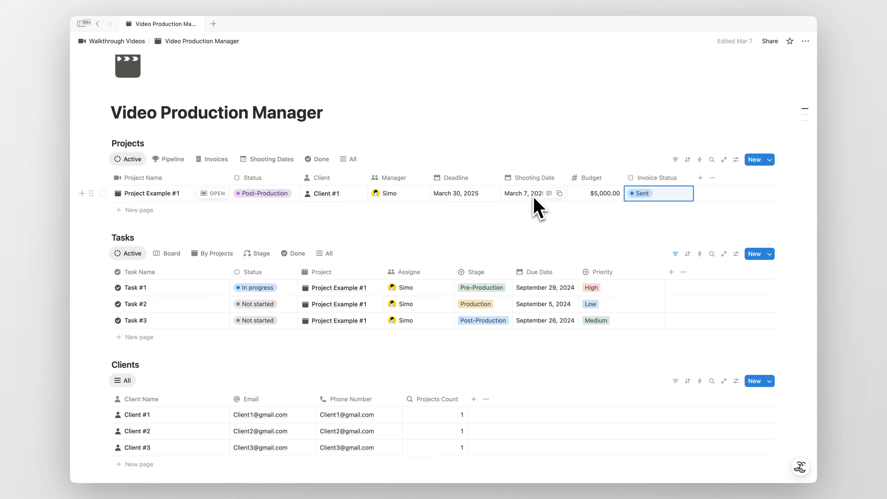
left_click(317, 159)
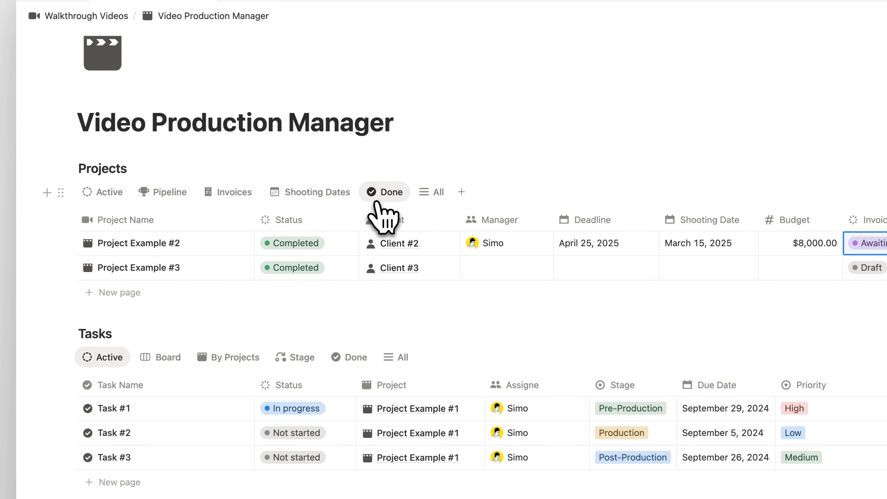
left_click(437, 196)
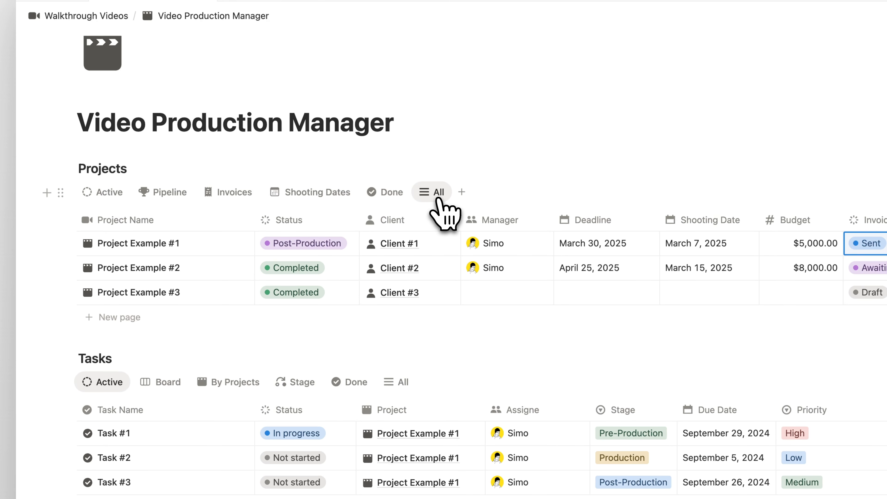
- Return Projects to the Active view and inspect the active tasks' status filter
left_click(105, 193)
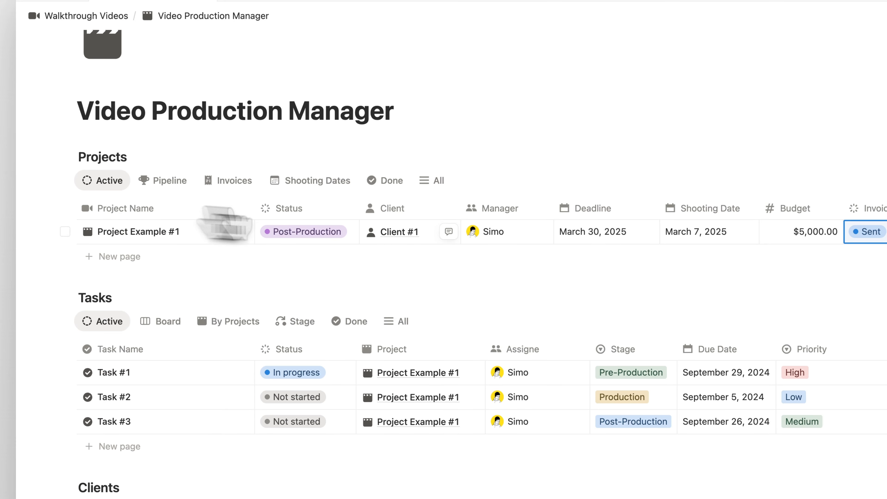
scroll(349, 232, "down", 3)
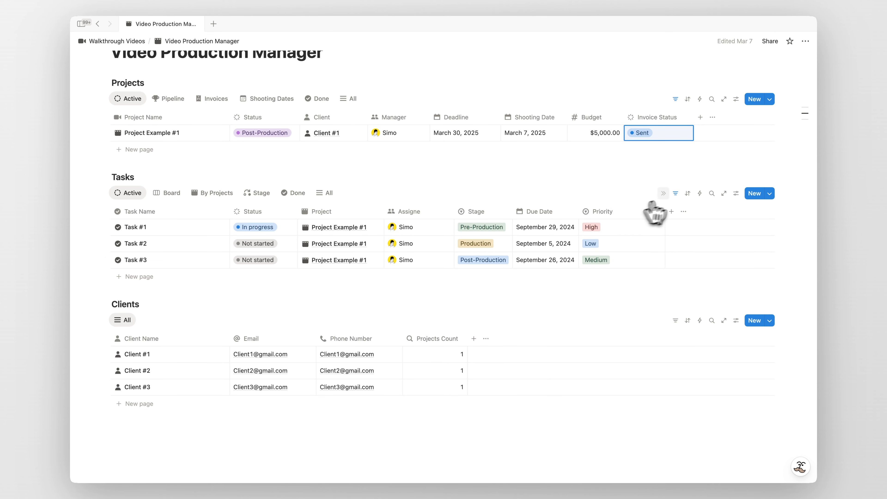
left_click(676, 193)
left_click(185, 214)
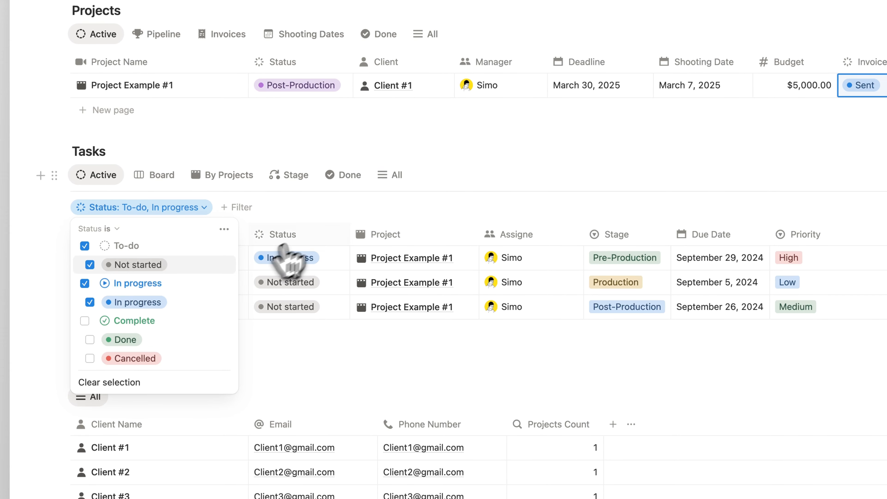
key("Escape")
- On the Tasks status board, move Task #3 into Done, then group tasks By Projects
left_click(153, 175)
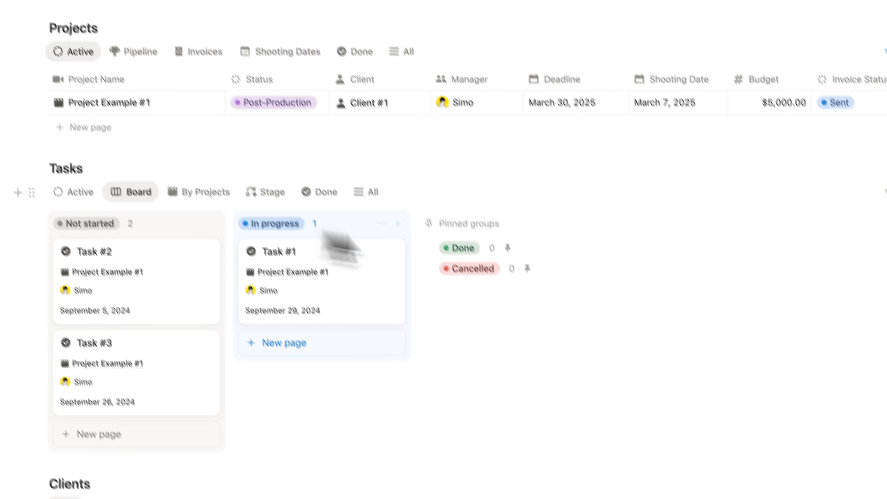
left_click_drag(205, 349, 295, 355)
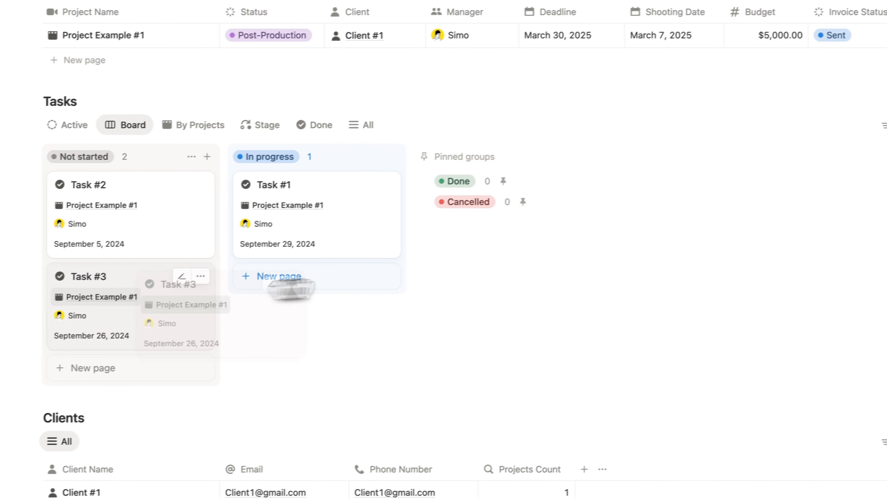
left_click_drag(292, 289, 503, 231)
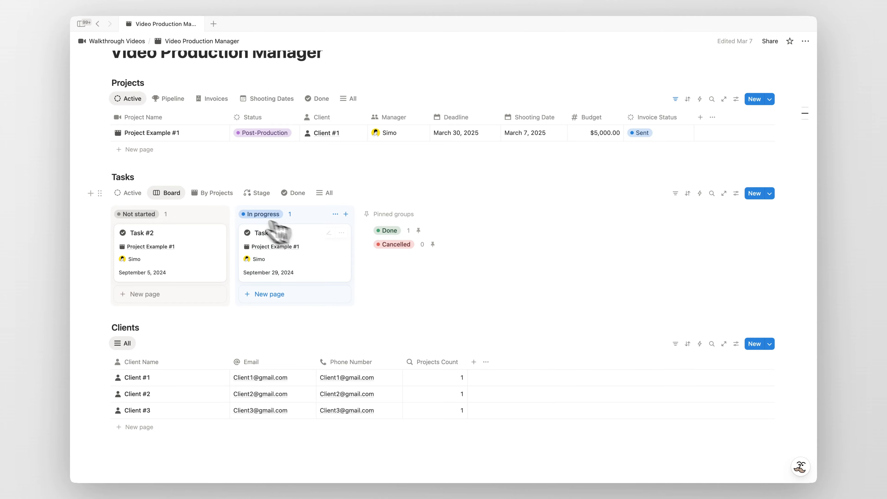
left_click(212, 193)
- Add a new Task example and relink it from Project Example #1 to Project Example #3
left_click(366, 190)
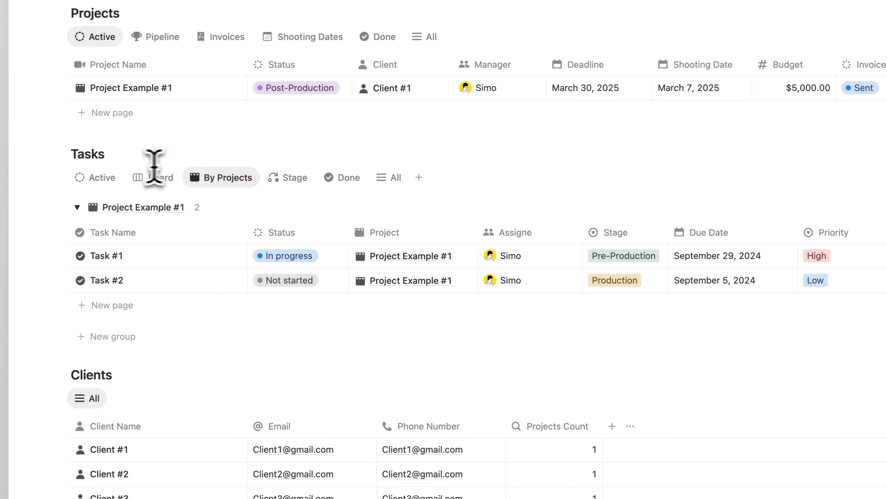
left_click(123, 301)
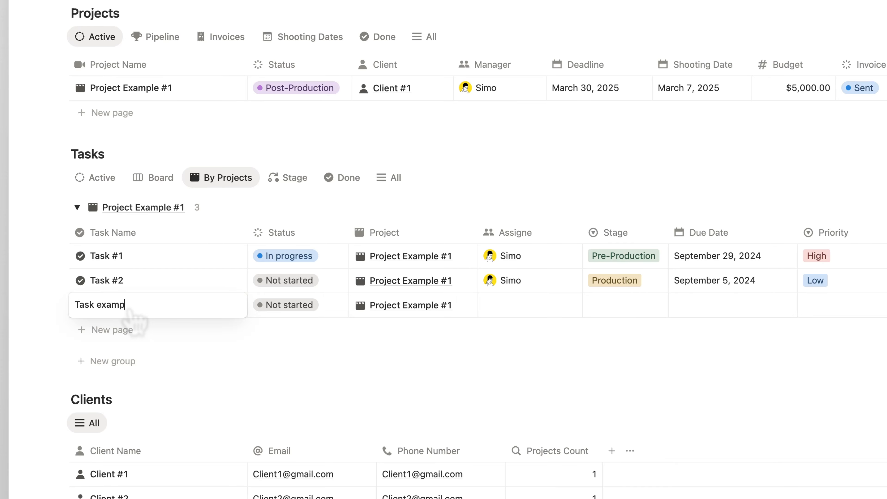
key("Escape")
left_click(461, 310)
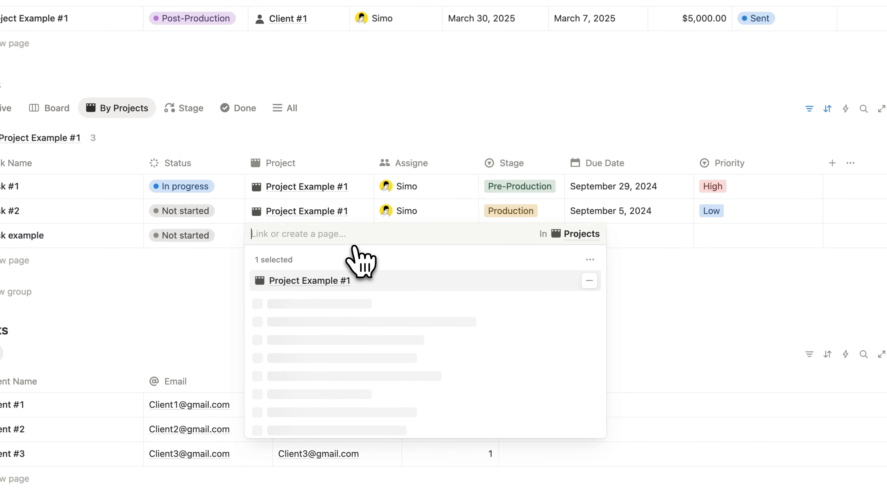
left_click(588, 280)
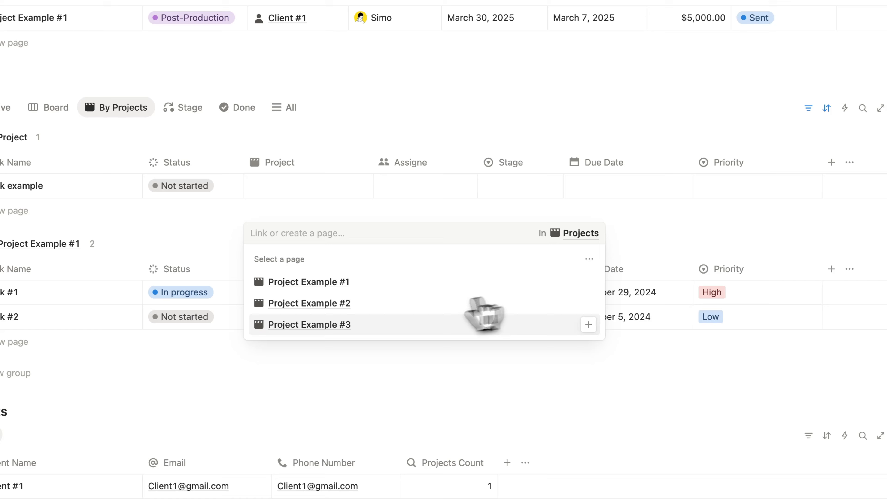
left_click(307, 325)
key("Escape")
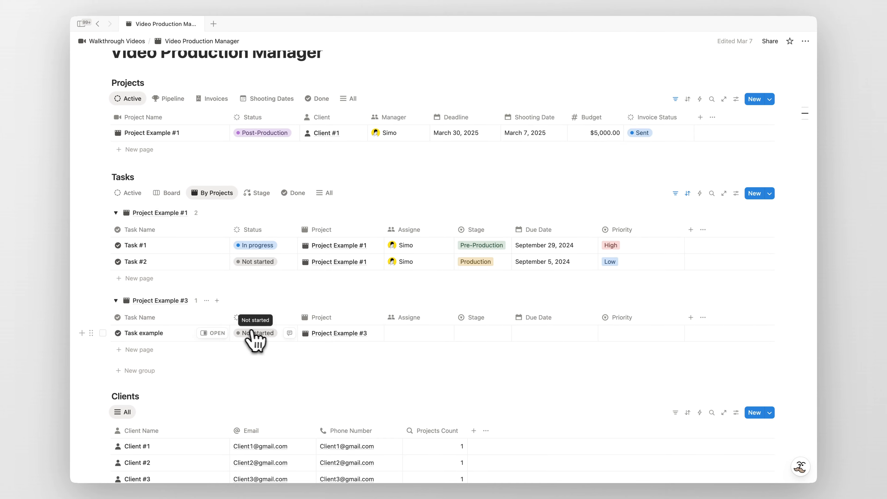
- Set Task example's status to Done and group the tasks by Stage
left_click(253, 333)
left_click(249, 422)
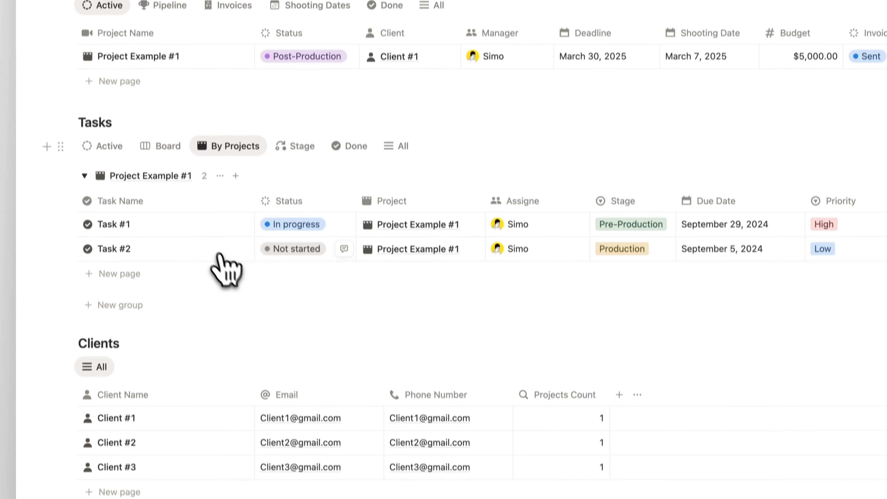
left_click(297, 82)
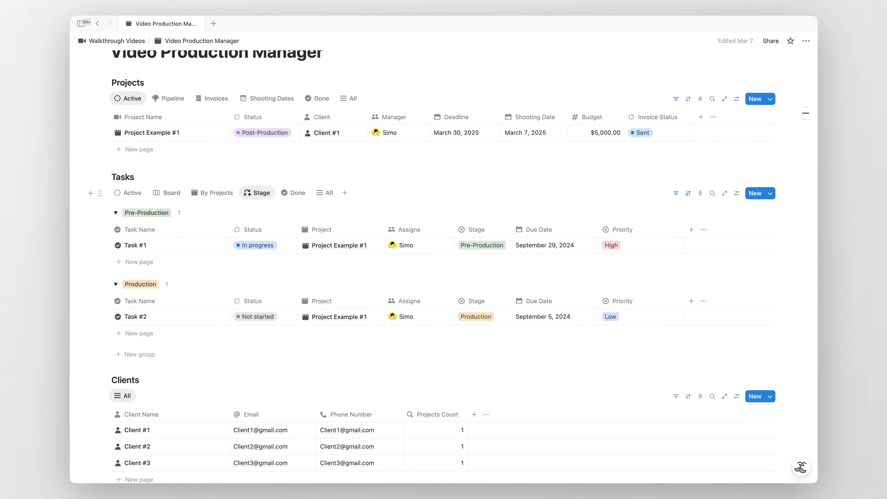
- Check Task #1's stage unchanged, then view Tasks as Done, All, and back to Active
left_click(483, 250)
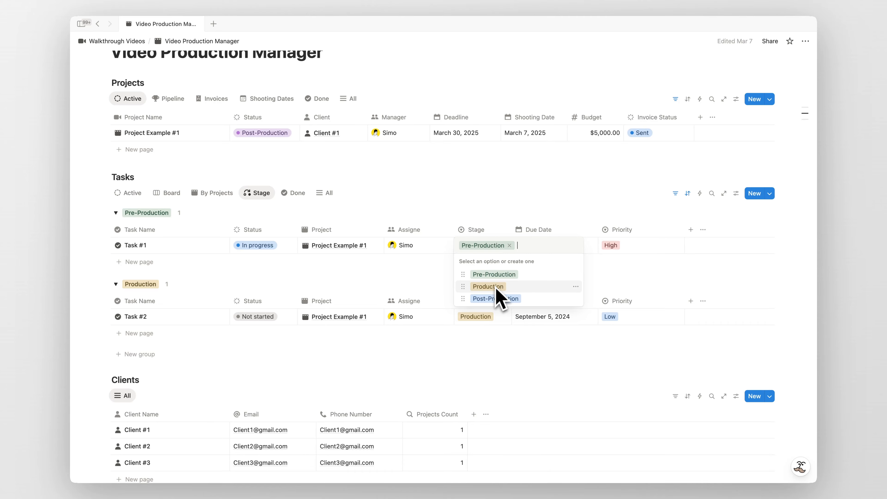
key("Escape")
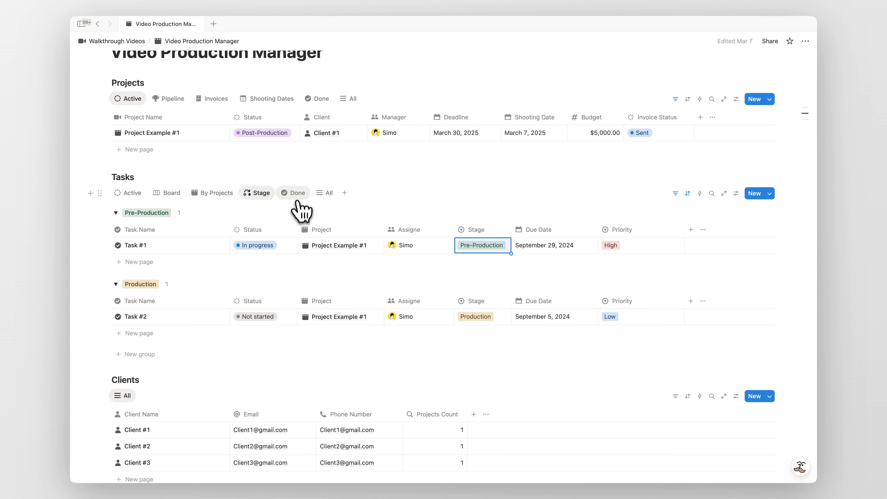
left_click(295, 193)
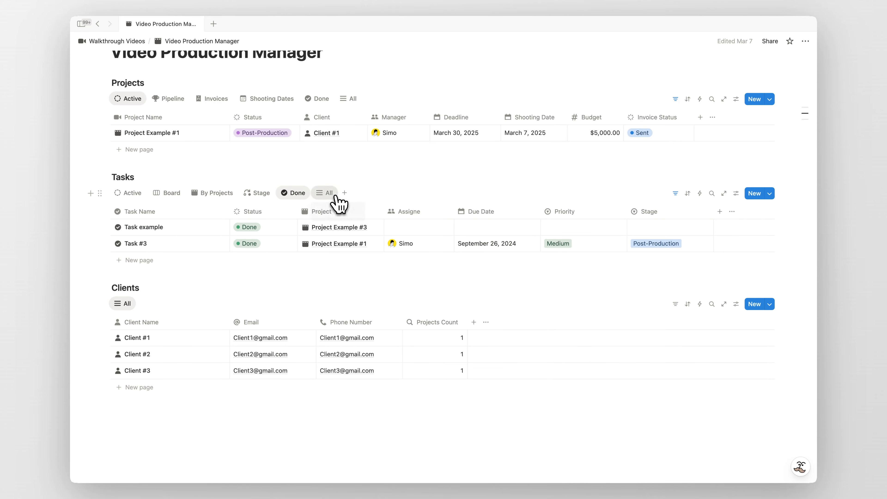
left_click(327, 193)
left_click(128, 193)
scroll(172, 201, "down", 2)
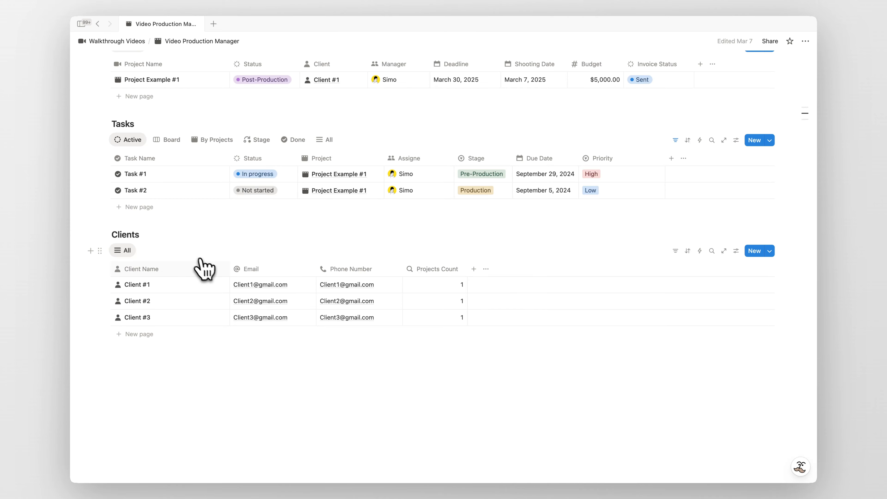
left_click(213, 284)
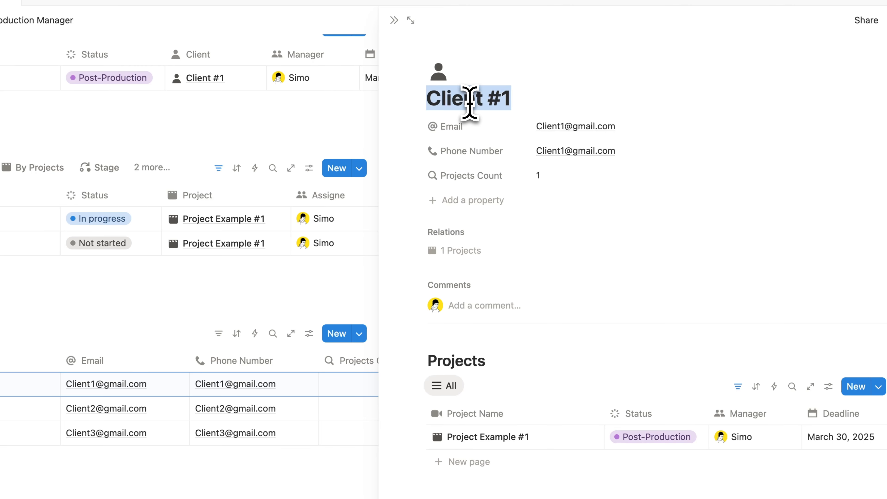
left_click(539, 176)
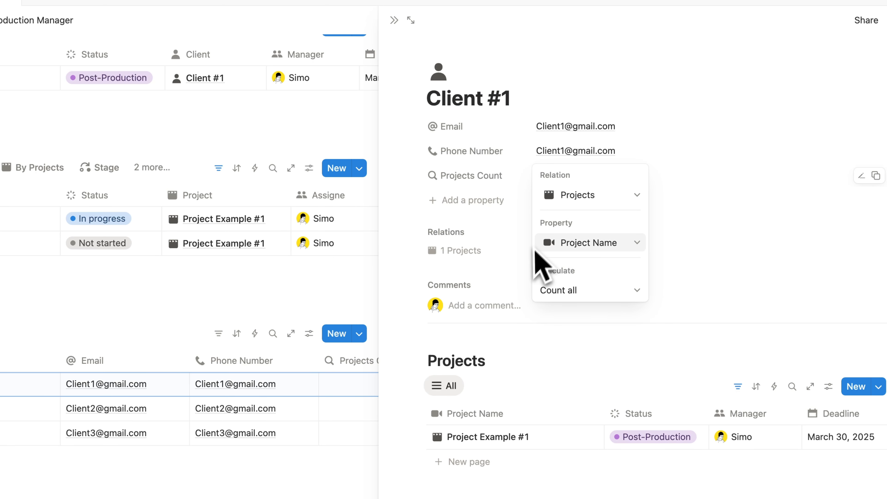
left_click(493, 187)
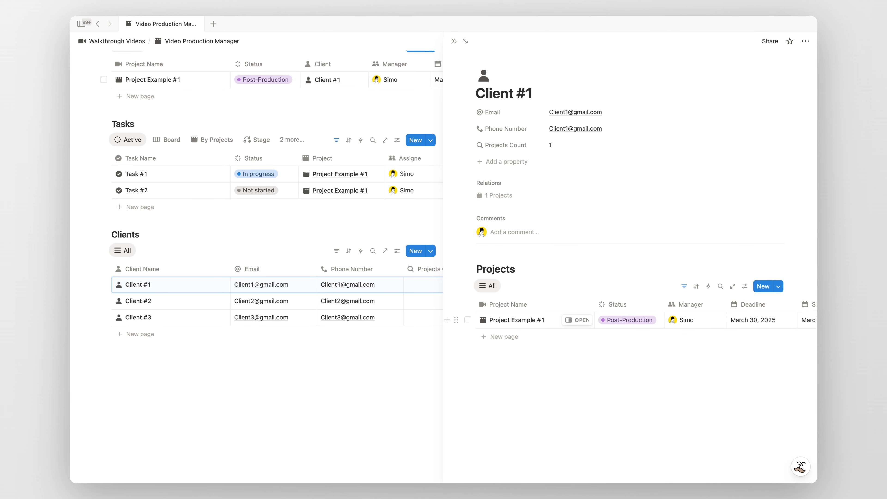
left_click(454, 41)
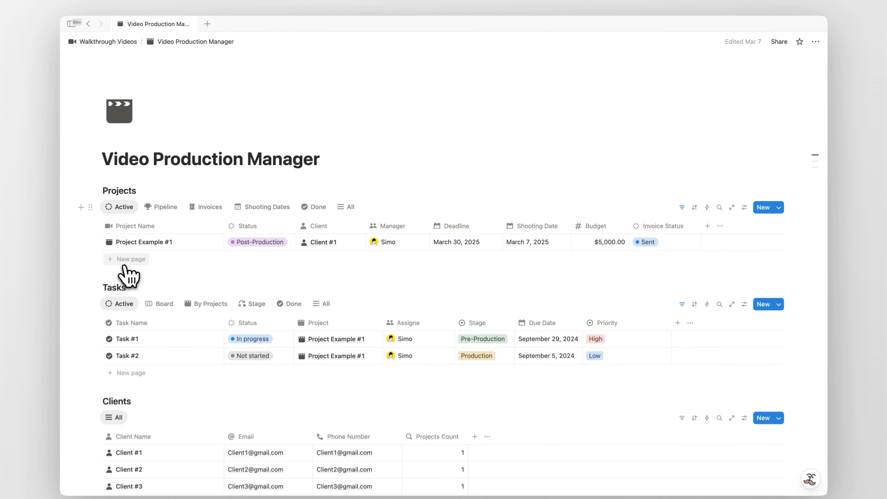
- Add a new project row named for the client, create and link that new client, and assign a manager
left_click(137, 253)
type("Project example f")
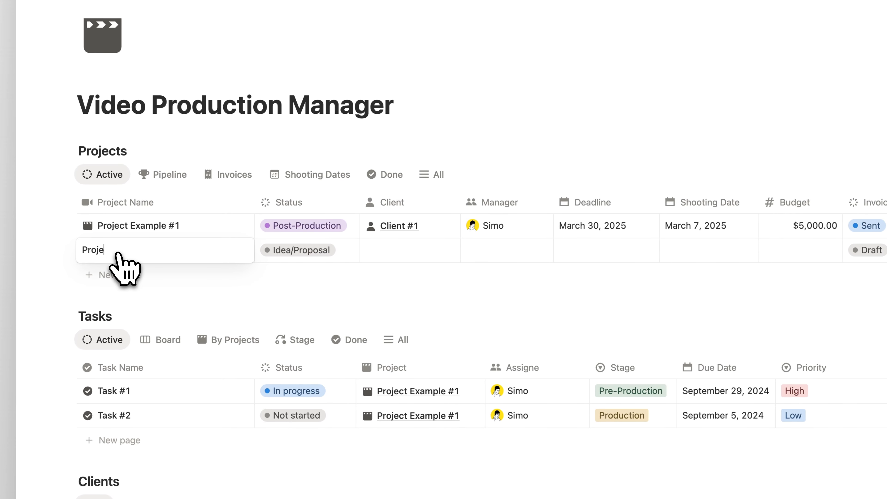
type("or Simo")
left_click(344, 252)
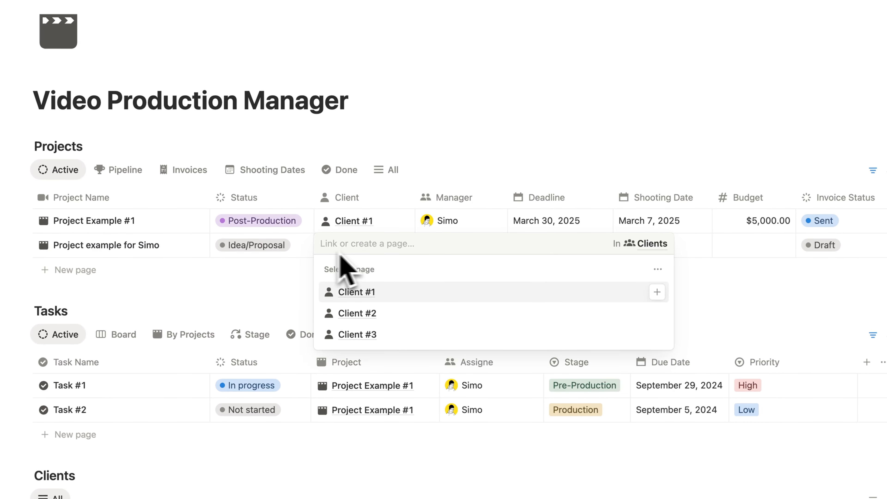
type("Simo")
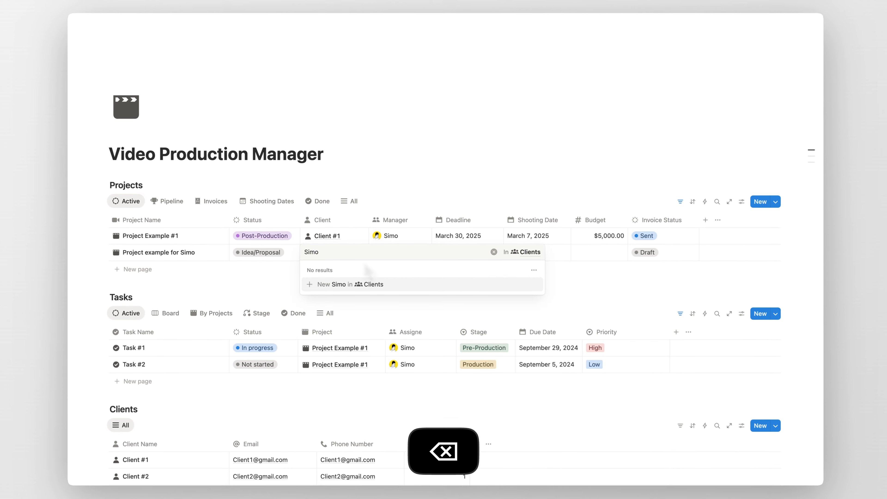
left_click(341, 284)
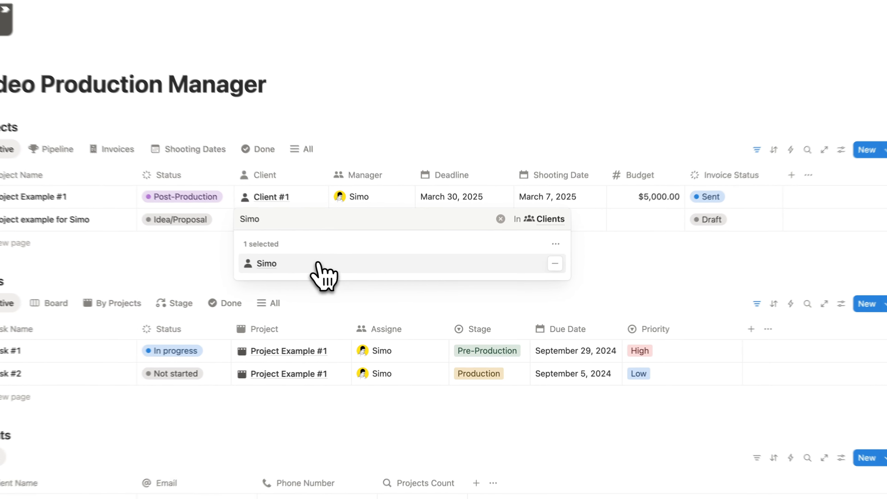
key("Escape")
left_click(397, 253)
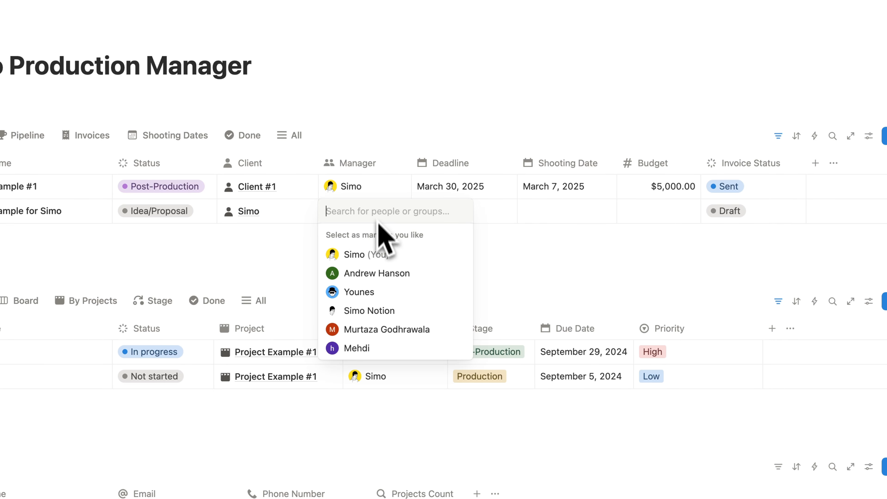
left_click(365, 254)
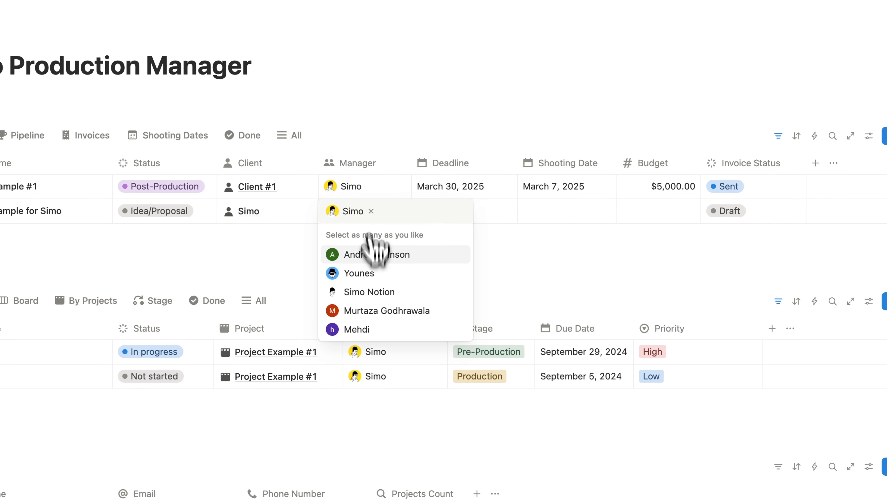
key("Escape")
- Set deadline October 31, 2025, shooting date October 28, 2025 and budget $10,000
left_click(460, 211)
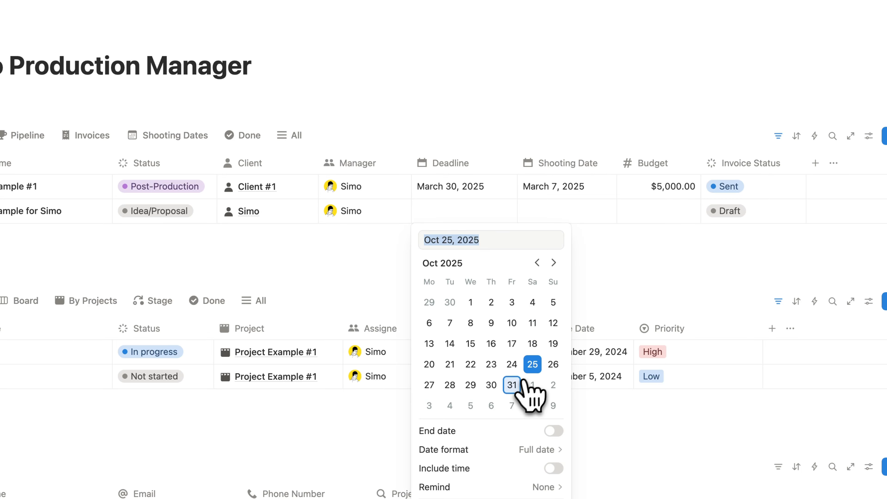
left_click(522, 384)
key("Escape")
left_click(556, 214)
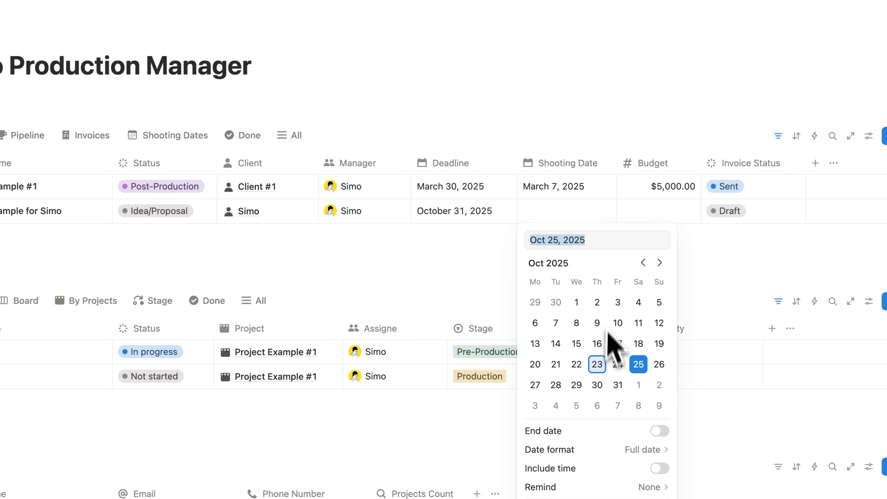
left_click(559, 385)
key("Escape")
left_click(670, 214)
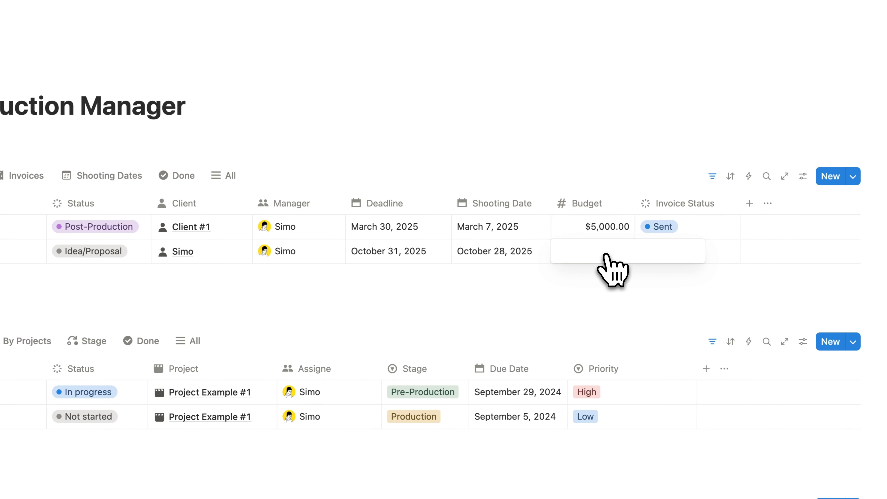
type("10000")
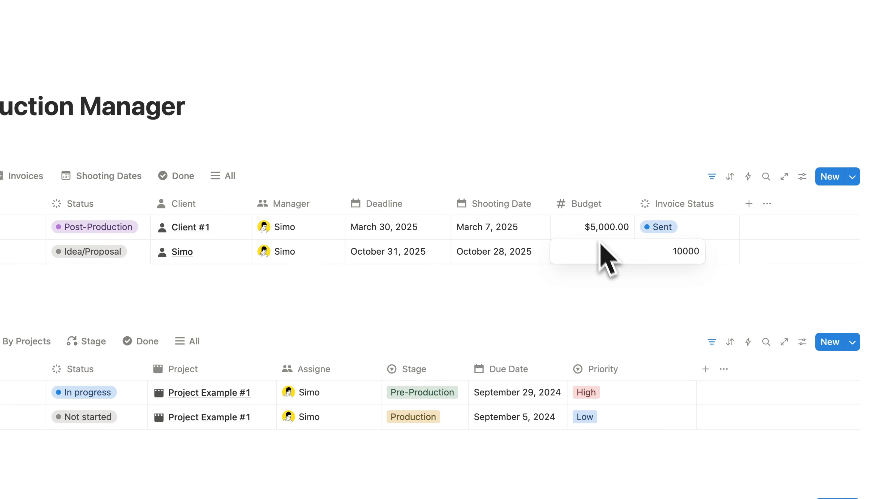
key("Return")
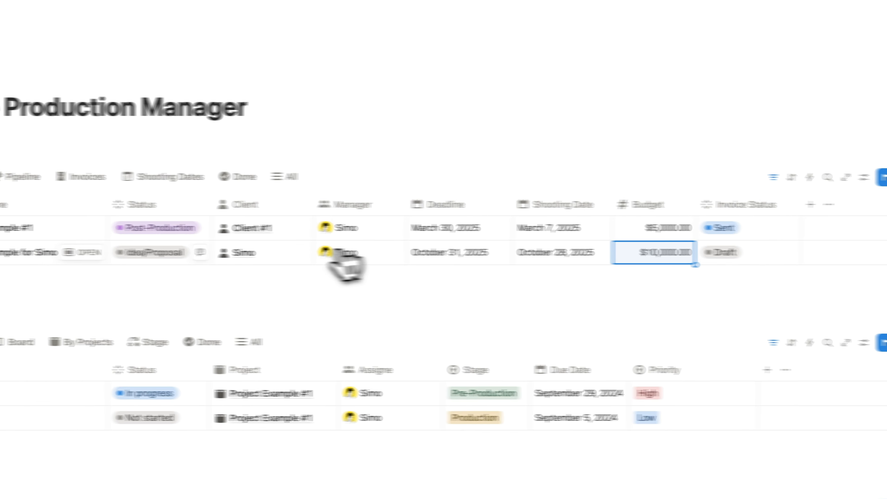
- Open the new project's page and review the Load Tasks button's When/Do settings
left_click(21, 252)
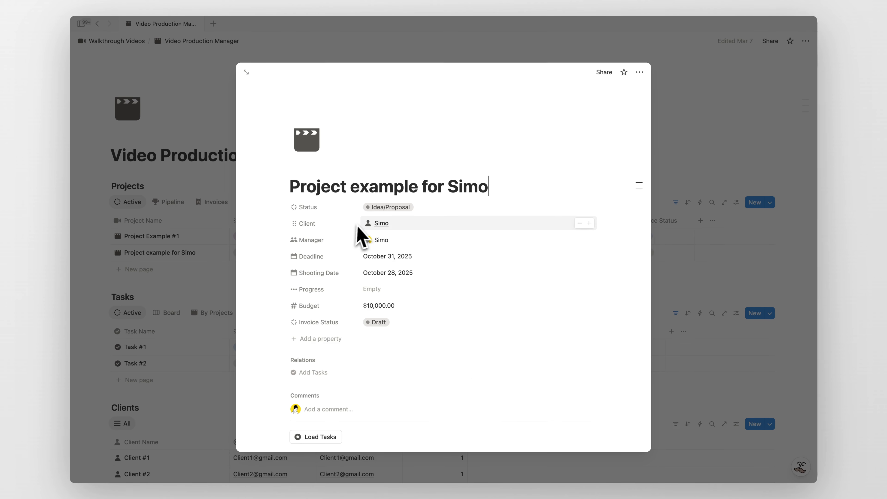
scroll(364, 237, "down", 5)
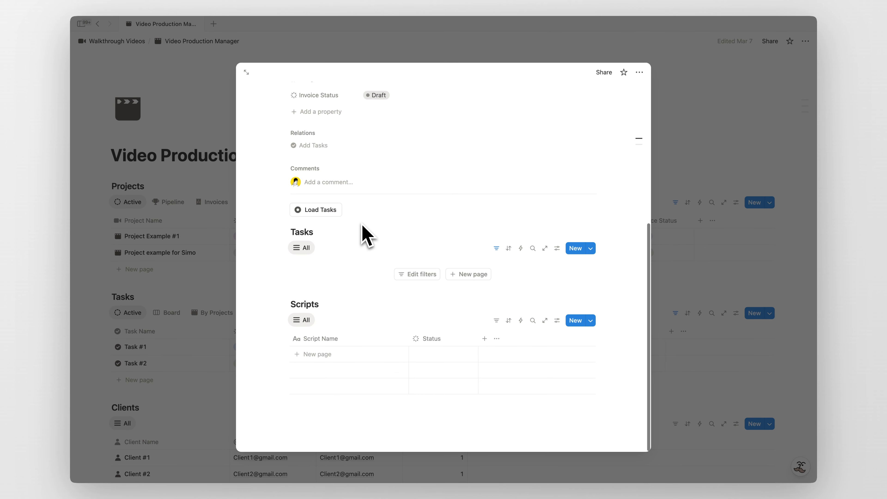
scroll(389, 249, "up", 1)
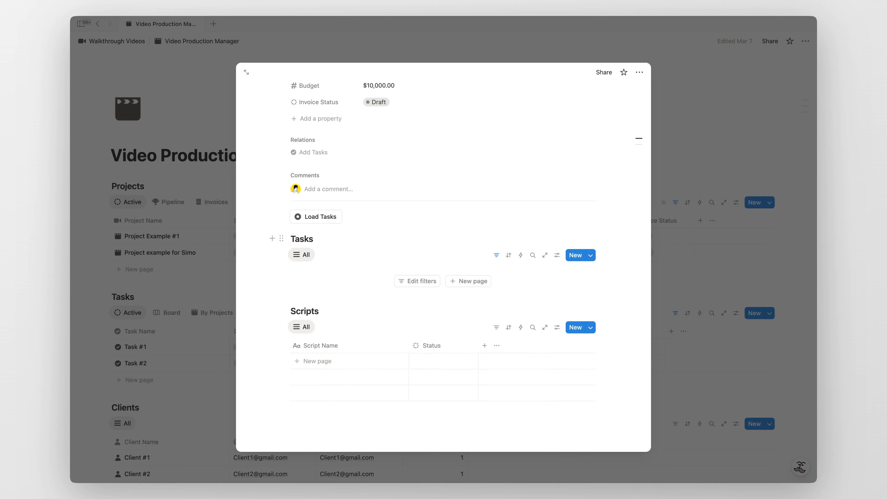
left_click(349, 217)
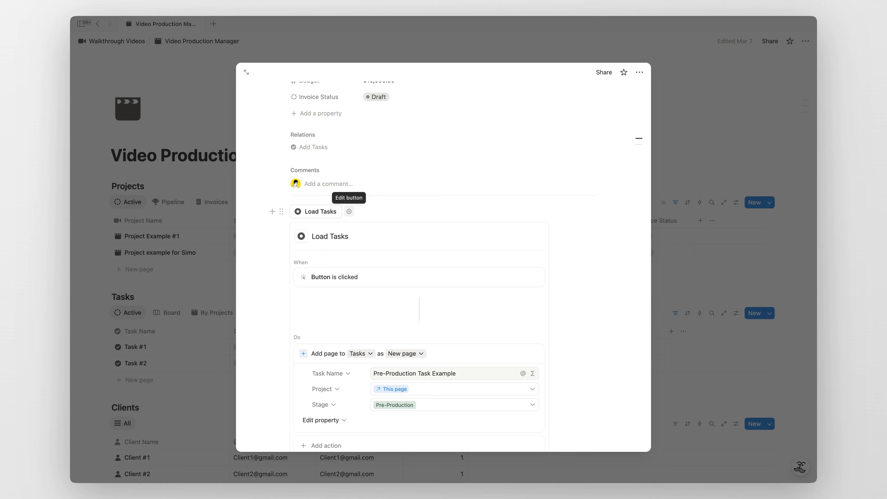
scroll(361, 238, "down", 3)
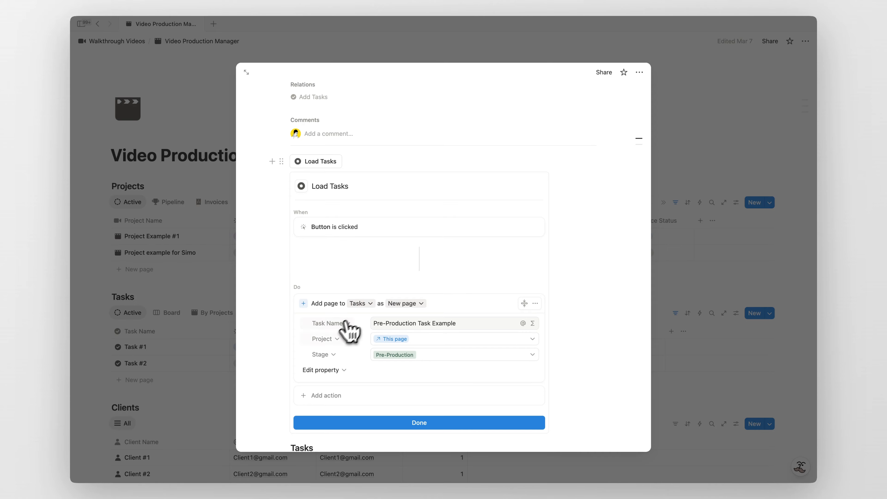
scroll(349, 344, "down", 2)
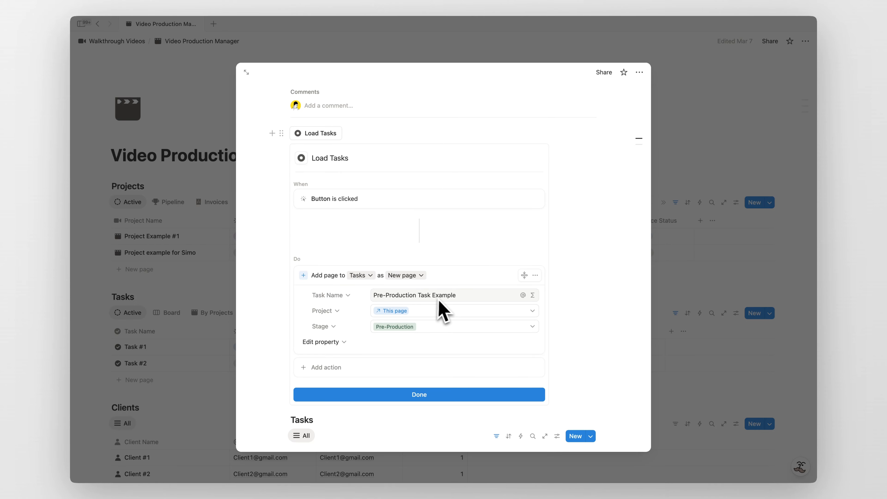
- Close the button settings and run Load Tasks, creating a Pre-Production Task Example in Tasks
left_click(407, 395)
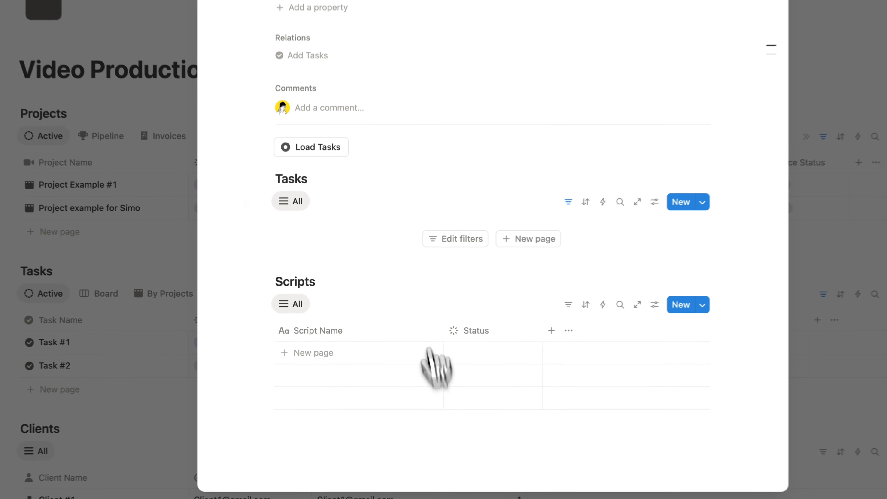
left_click(316, 133)
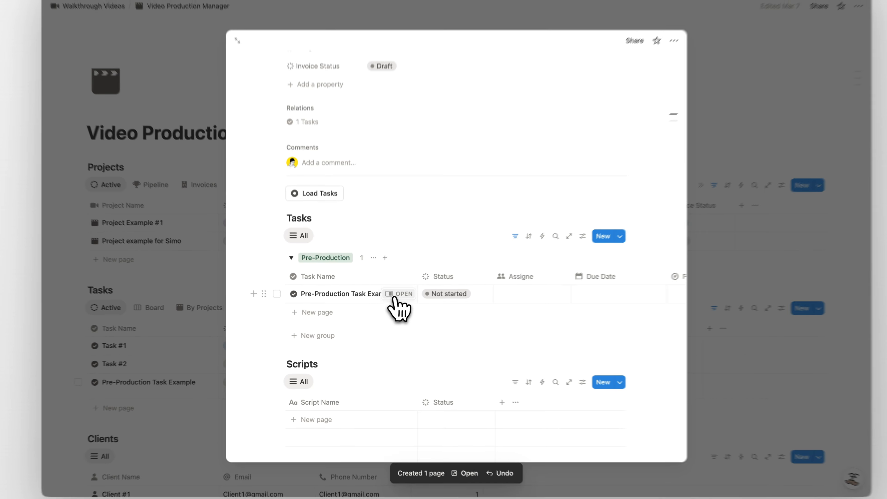
scroll(399, 307, "up", 5)
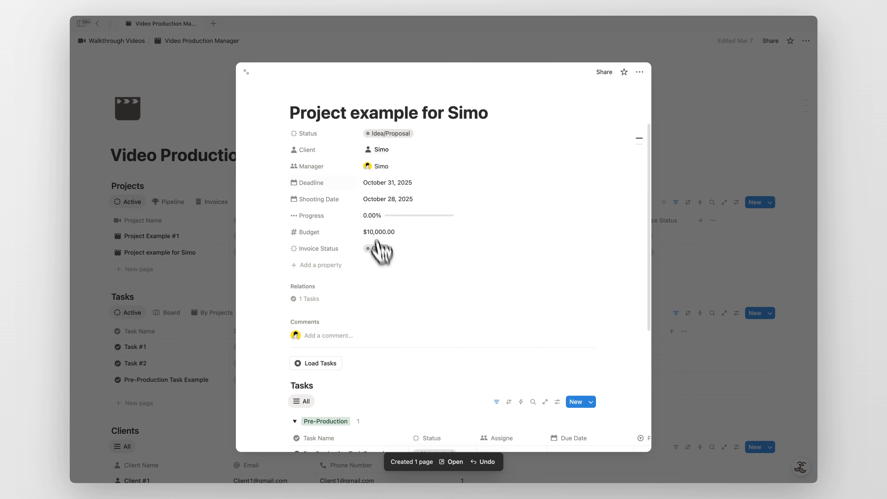
scroll(406, 266, "down", 5)
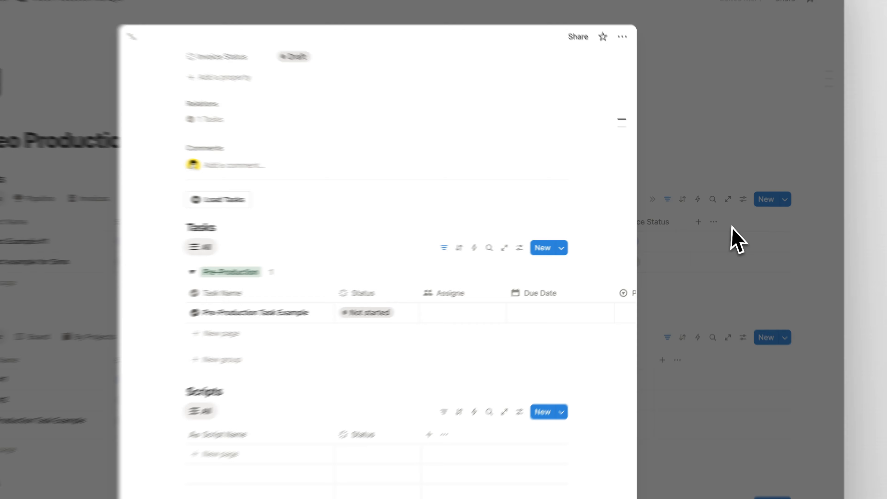
- Close the project page and open the project template for editing
left_click(727, 234)
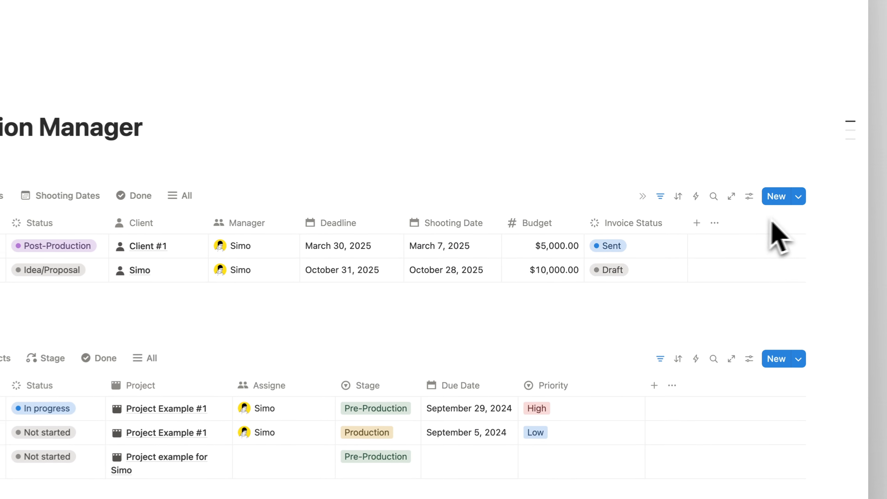
left_click(770, 203)
left_click(850, 242)
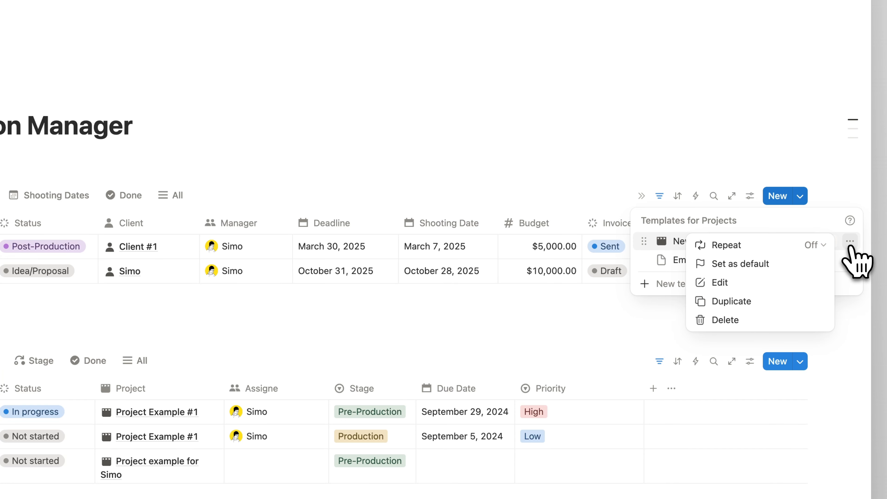
left_click(725, 282)
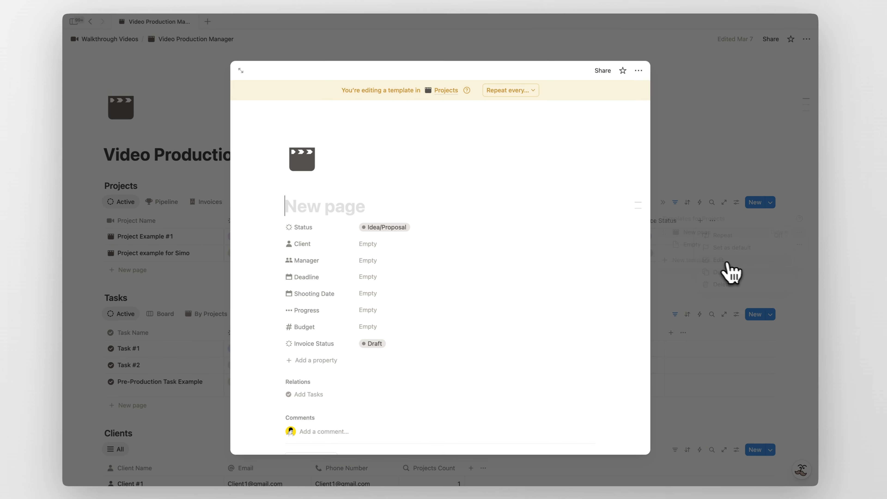
scroll(379, 276, "down", 5)
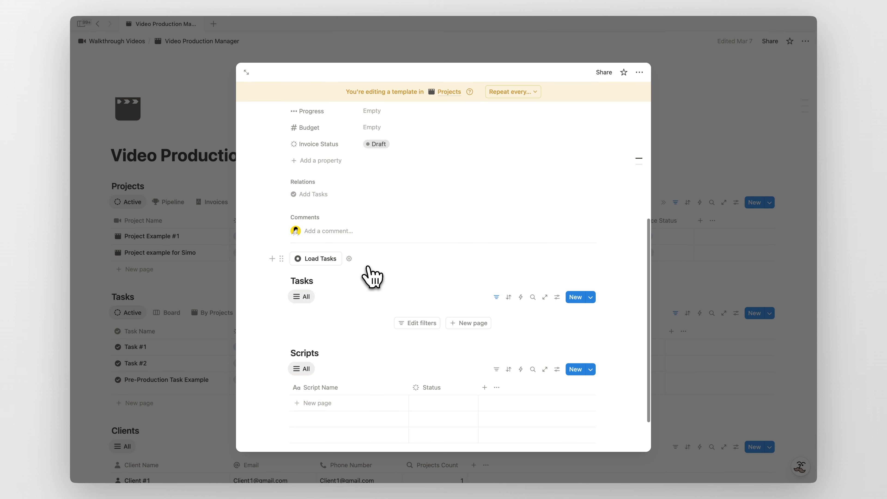
- Duplicate the Load Tasks action as 'Production Task Example' with stage Production
left_click(349, 259)
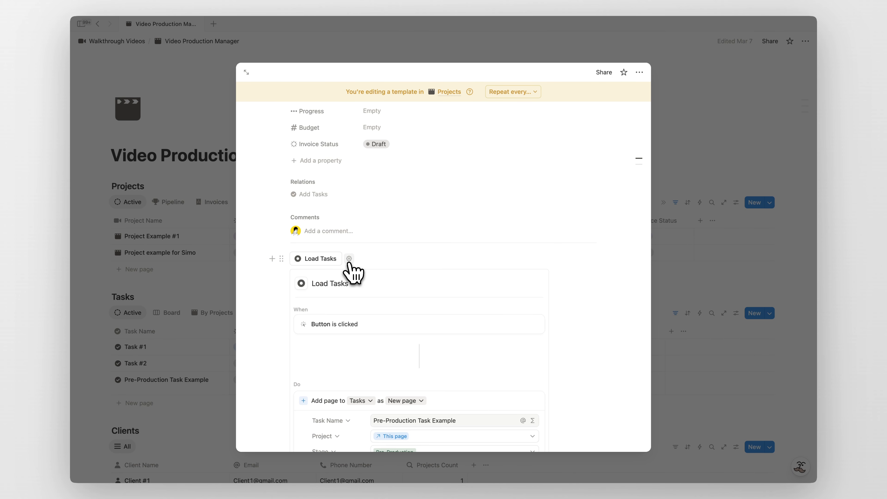
scroll(466, 263, "down", 5)
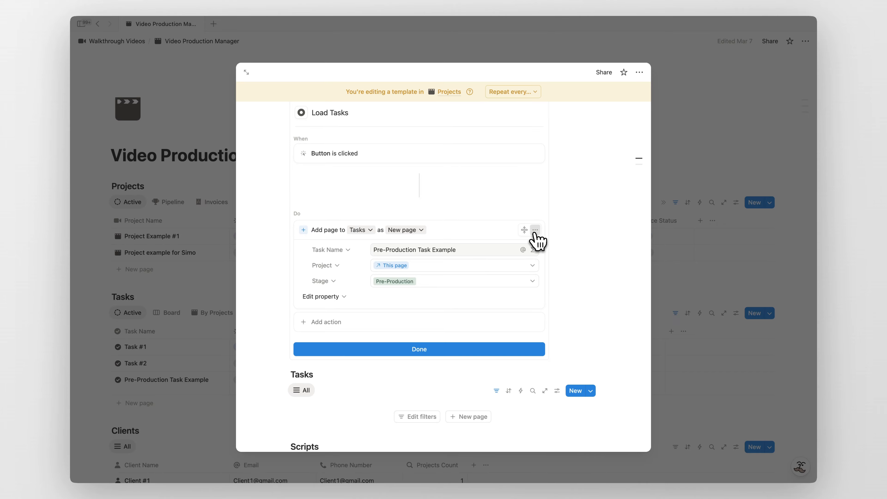
left_click(535, 231)
left_click(534, 272)
scroll(408, 332, "down", 1)
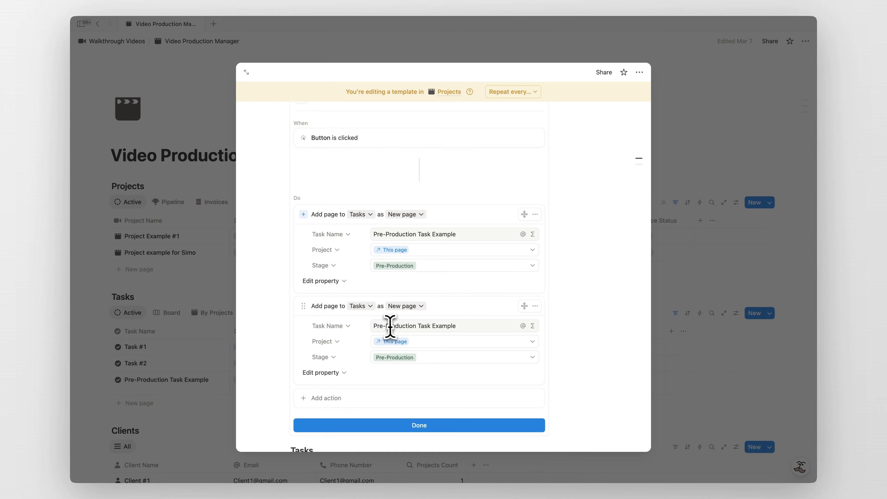
left_click_drag(385, 326, 374, 325)
key("BackSpace")
scroll(415, 334, "down", 1)
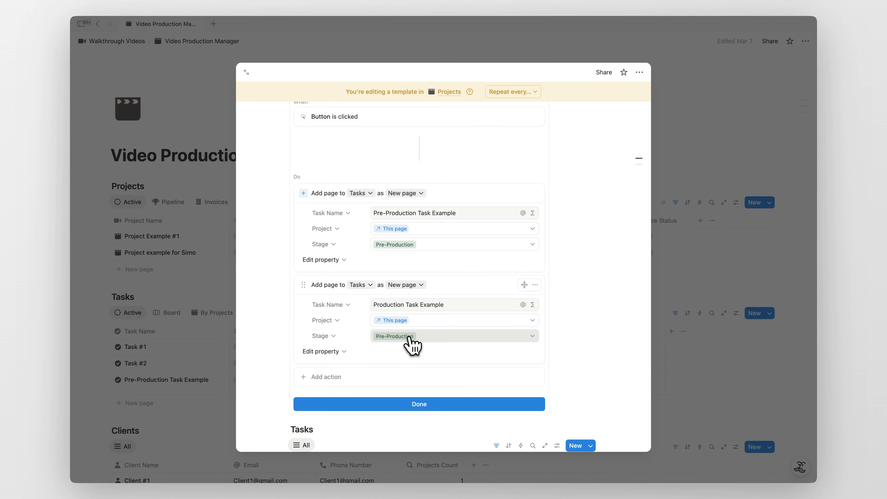
left_click(413, 344)
left_click(442, 379)
scroll(361, 357, "down", 2)
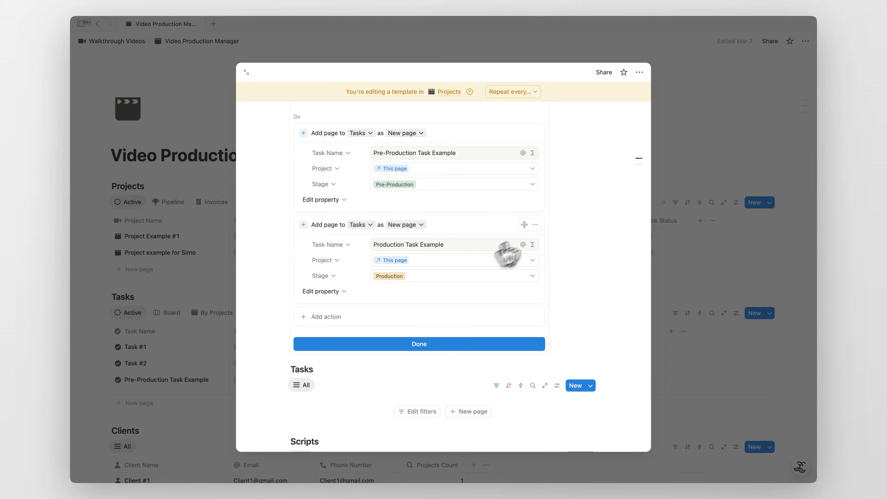
- Add a third action creating 'Post Production Task Example' at the Post-Production stage, then finish
left_click(535, 225)
left_click(527, 280)
left_click(398, 367)
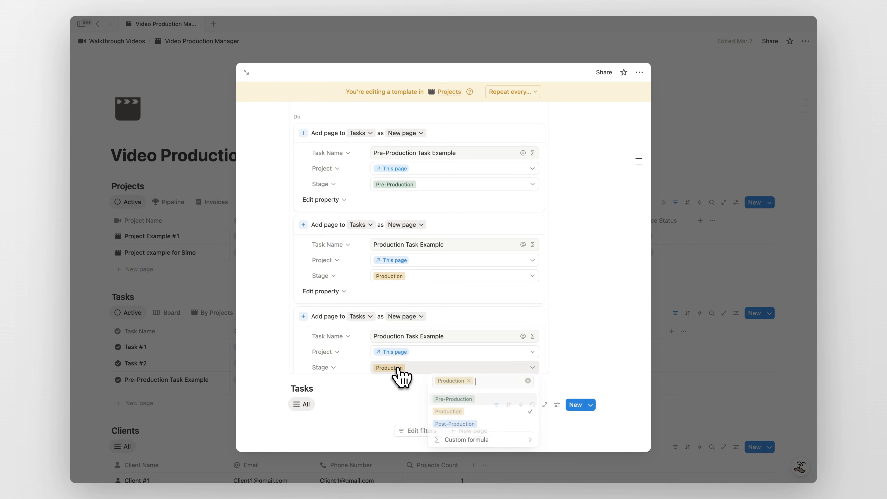
left_click(466, 424)
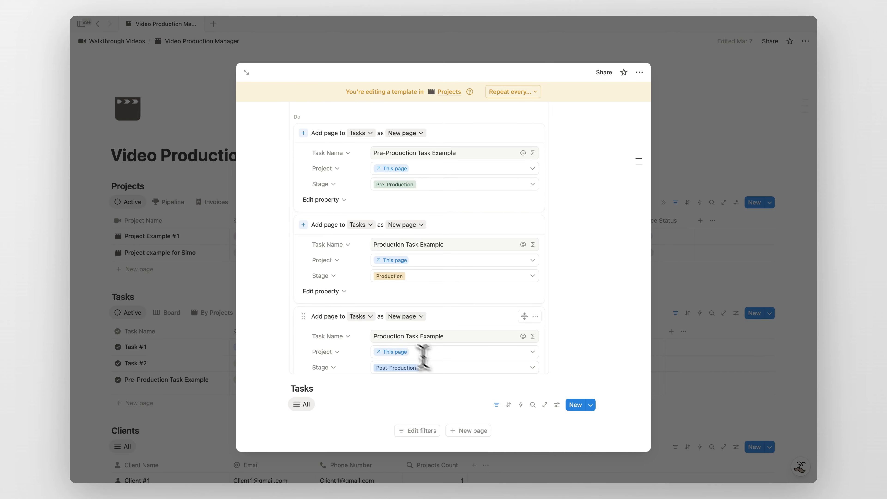
left_click(374, 336)
type("Post-")
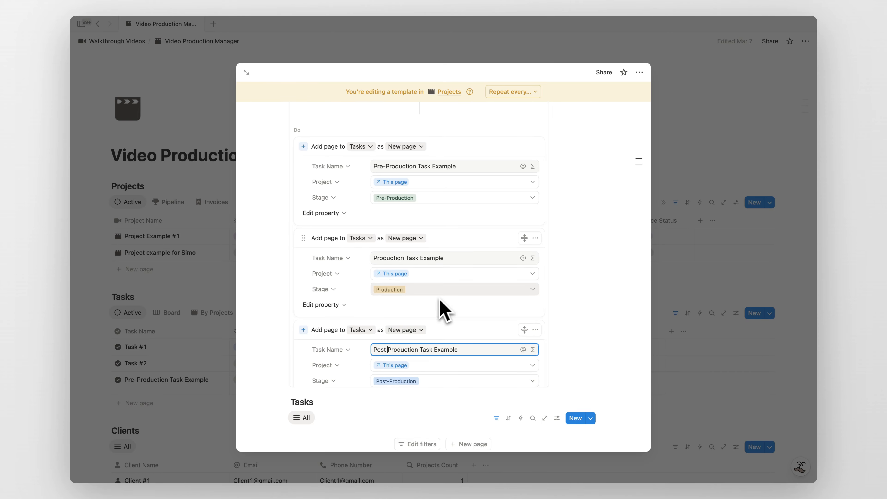
scroll(443, 298, "up", 4)
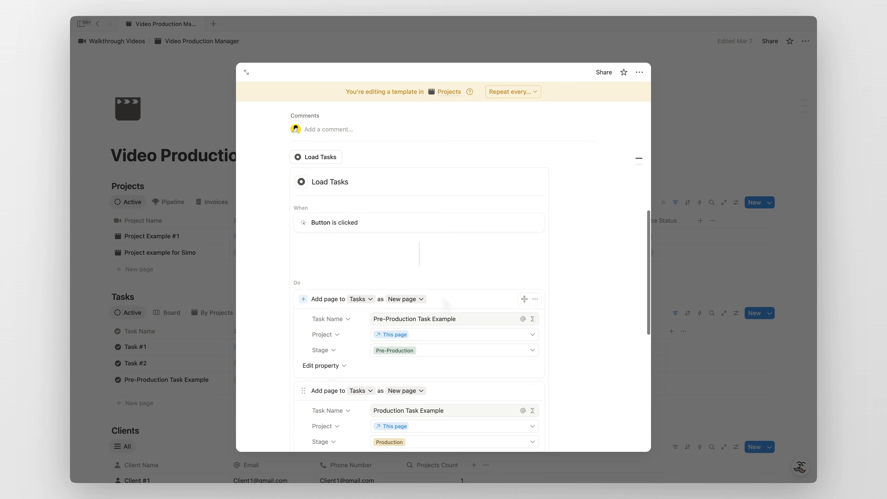
scroll(444, 301, "down", 2)
scroll(443, 297, "down", 5)
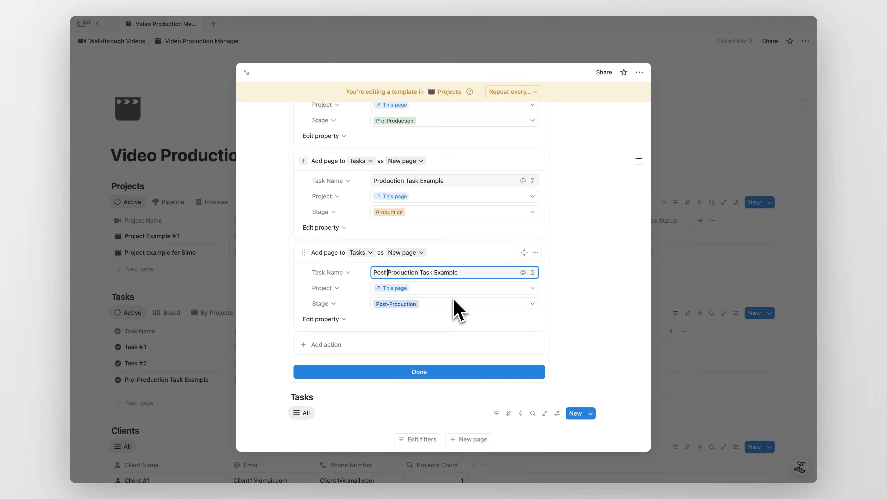
left_click(426, 371)
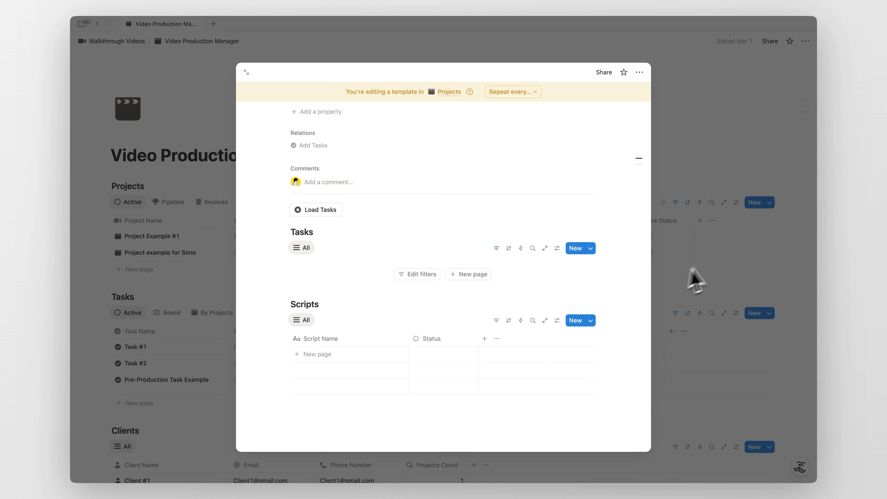
- Clear all content from the second example project and apply the project template
left_click(695, 282)
left_click(217, 253)
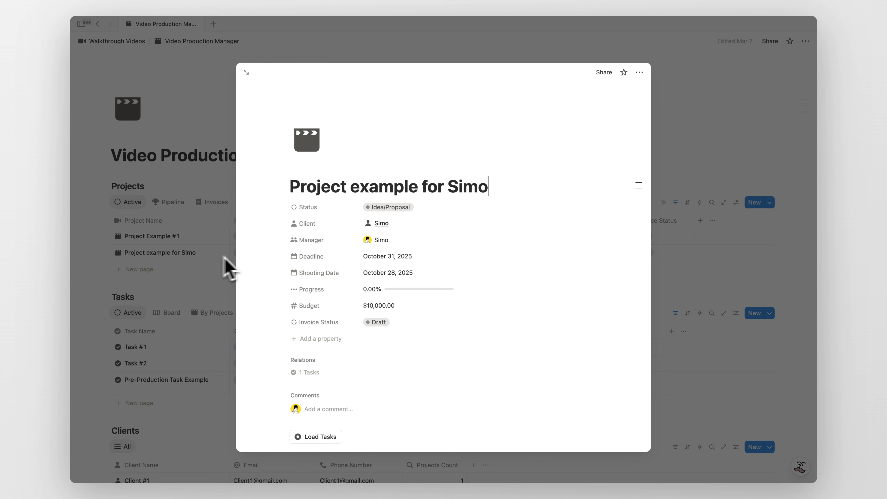
scroll(416, 271, "down", 5)
key("super+a")
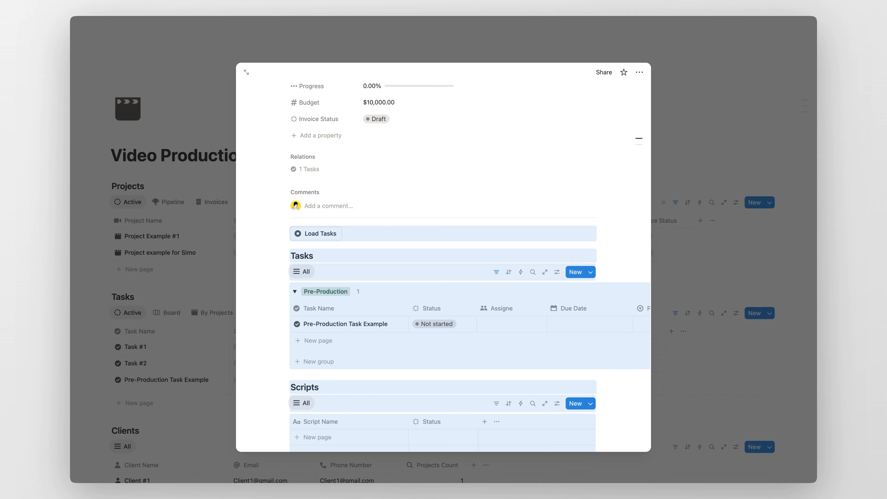
key("BackSpace")
left_click(421, 260)
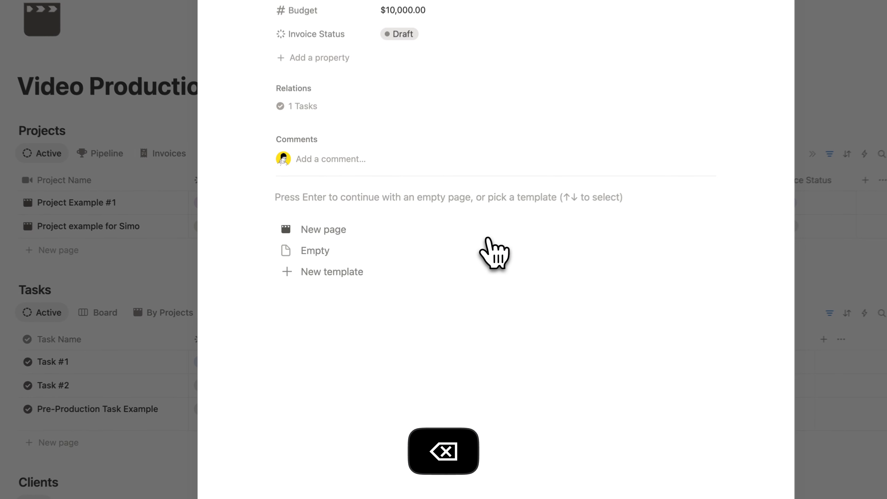
left_click(381, 235)
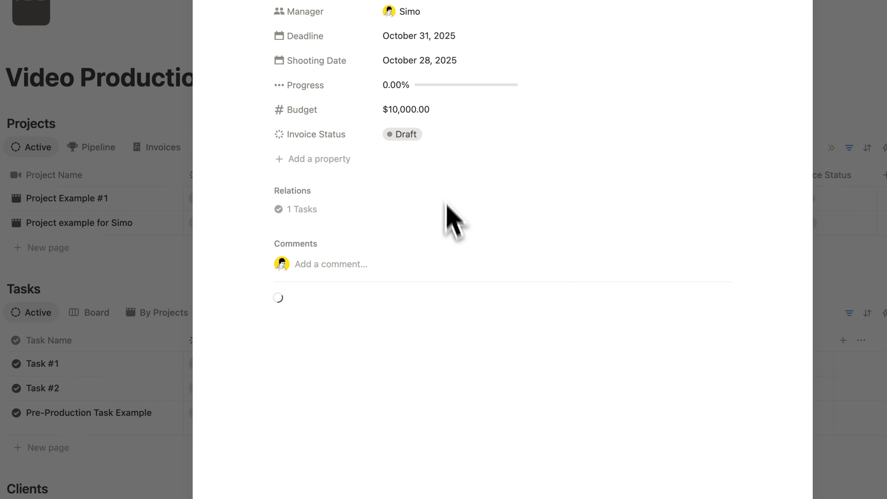
- Delete the leftover Pre-Production task and run Load Tasks to add the three stage tasks
scroll(447, 204, "down", 5)
left_click(260, 203)
key("BackSpace")
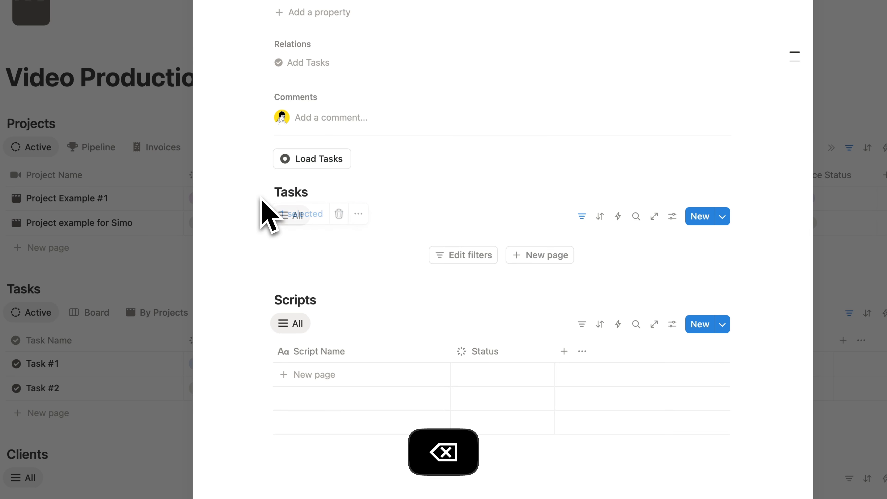
left_click(323, 164)
scroll(406, 198, "down", 3)
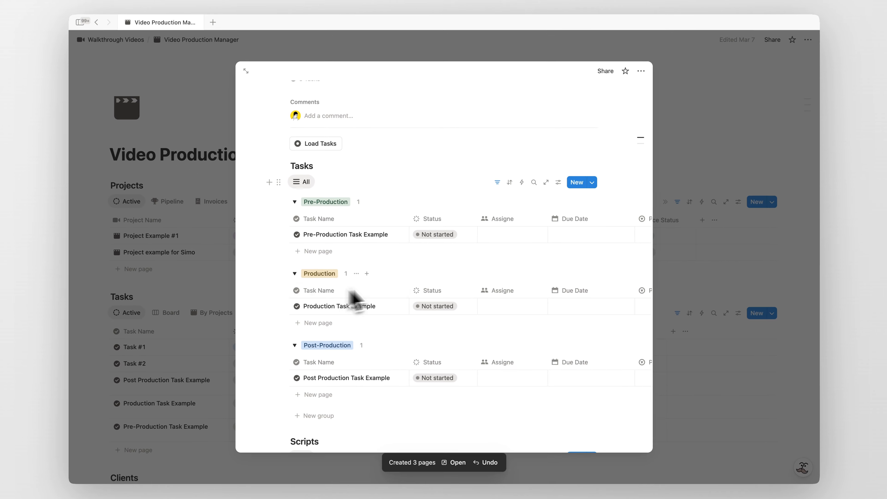
- Assign the Pre-Production task, give it an October 24, 2025 due date and Medium priority
left_click(495, 236)
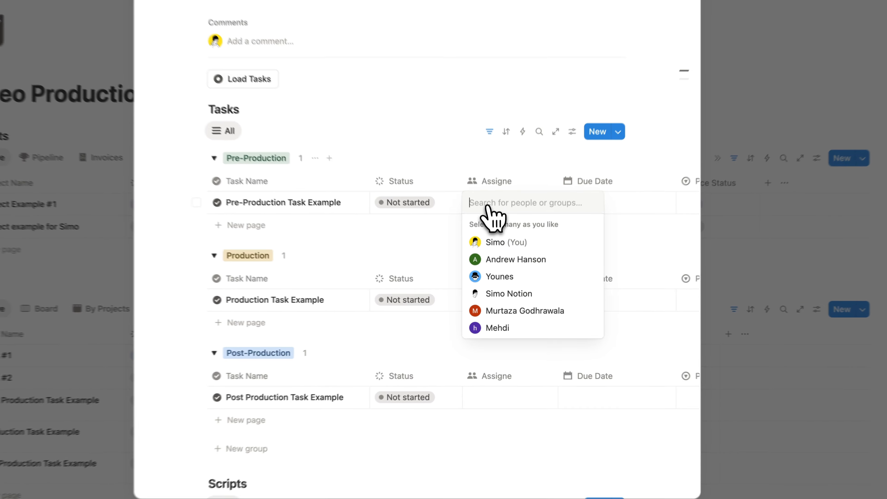
left_click(500, 242)
key("Escape")
left_click(619, 203)
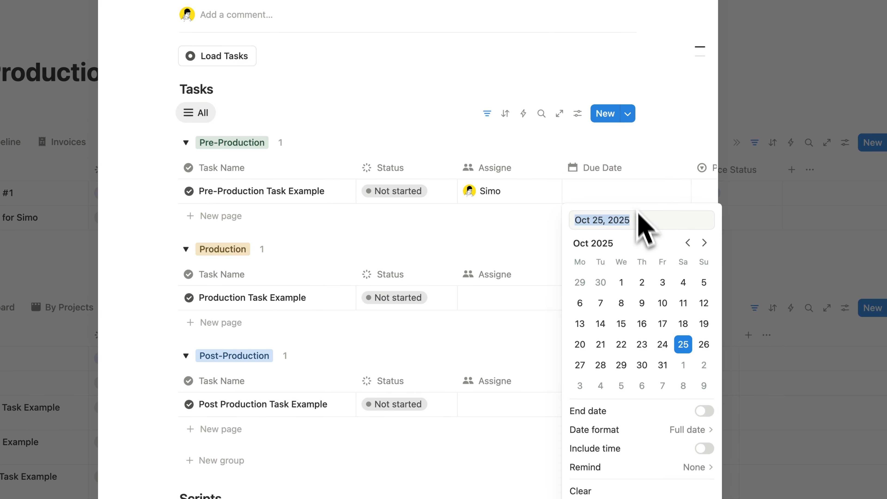
key("Escape")
scroll(503, 255, "right", 6)
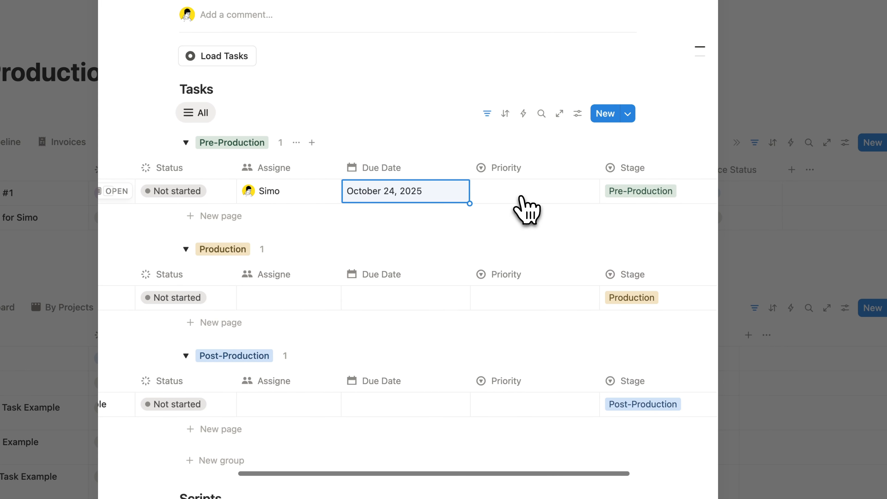
left_click(521, 196)
left_click(531, 254)
left_click(413, 237)
scroll(414, 237, "left", 6)
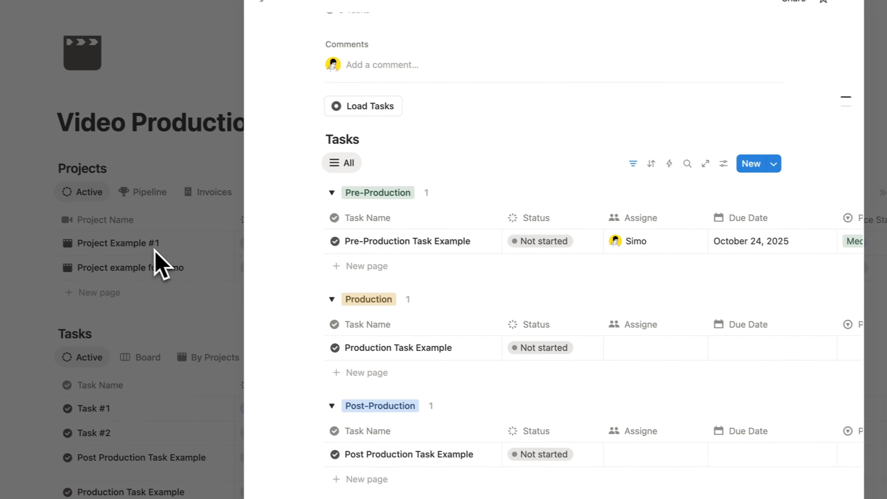
- Return to the dashboard and preview the second example project's tasks
left_click(9, 197)
scroll(159, 217, "down", 5)
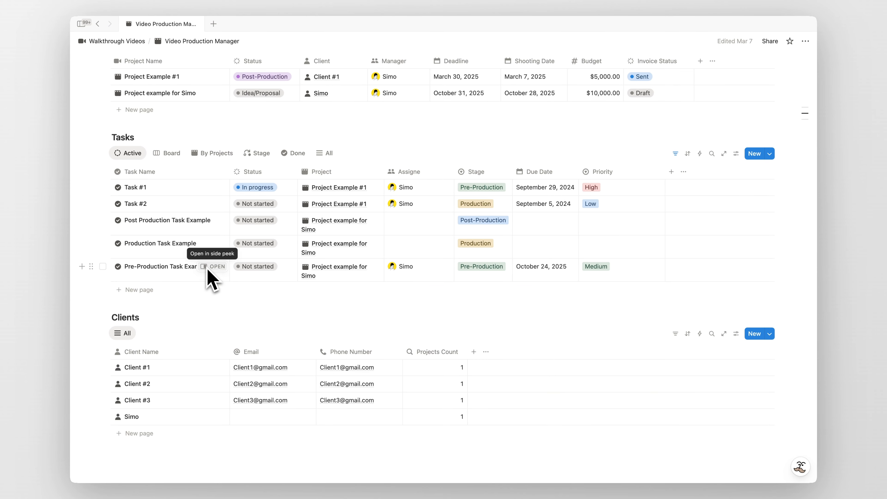
scroll(209, 277, "up", 3)
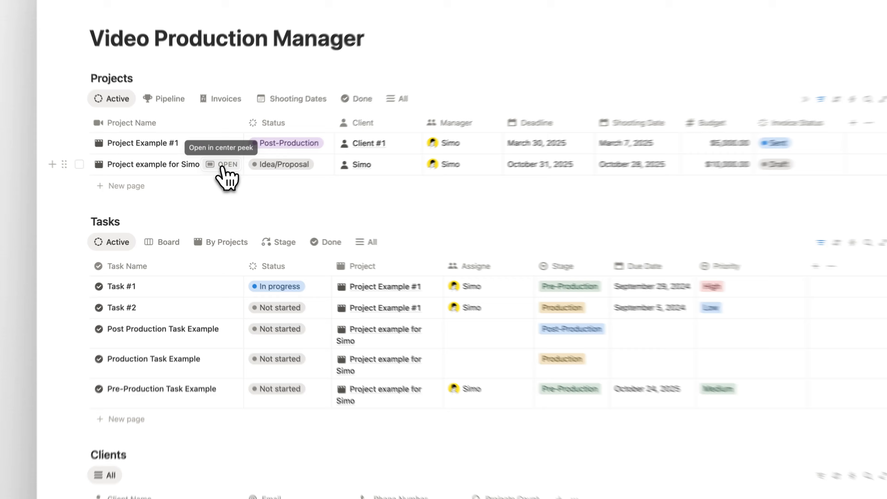
left_click(213, 175)
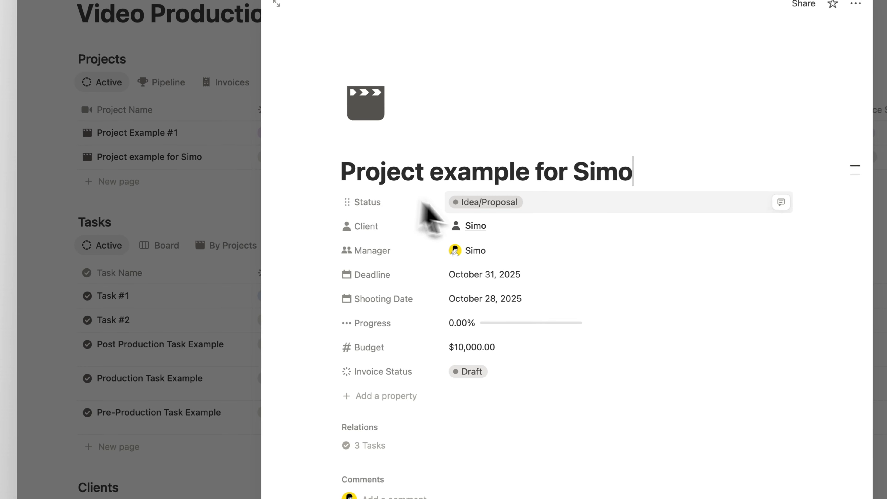
scroll(471, 210, "down", 10)
left_click(232, 257)
scroll(183, 257, "down", 4)
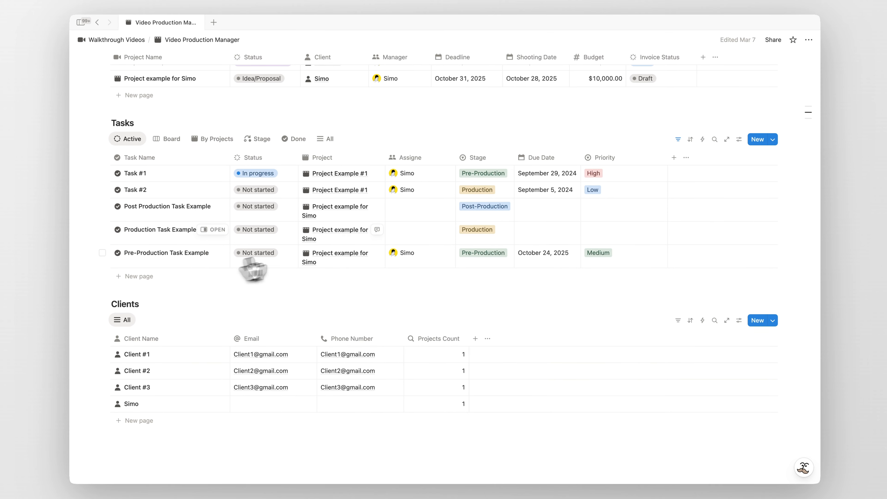
scroll(222, 251, "up", 3)
- Mark the Post Production, Pre-Production and Production tasks as Done
scroll(237, 246, "down", 2)
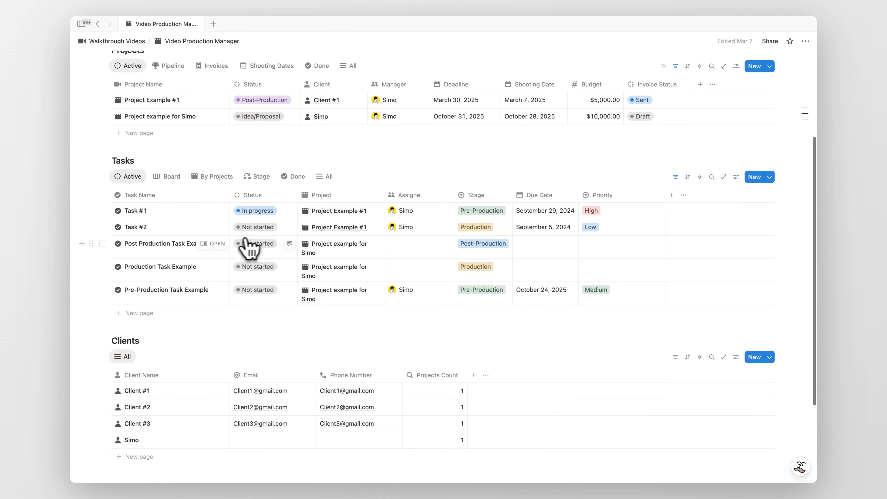
left_click(246, 245)
left_click(260, 341)
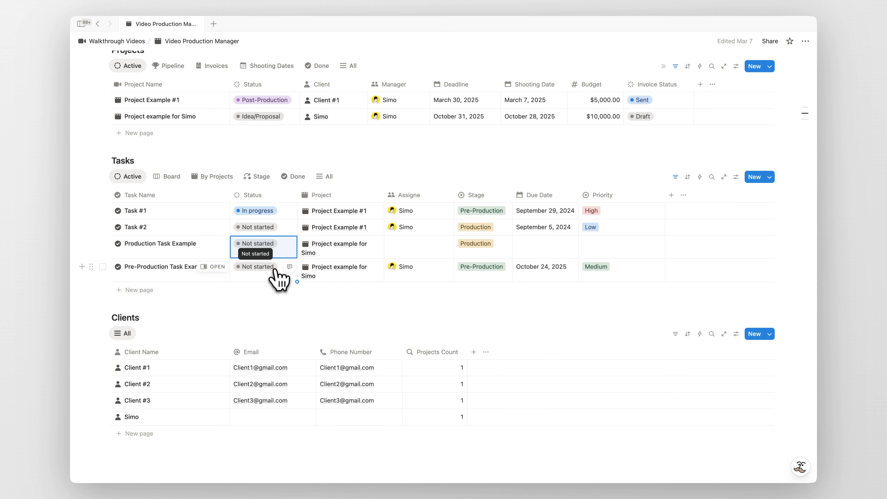
left_click(267, 274)
left_click(260, 363)
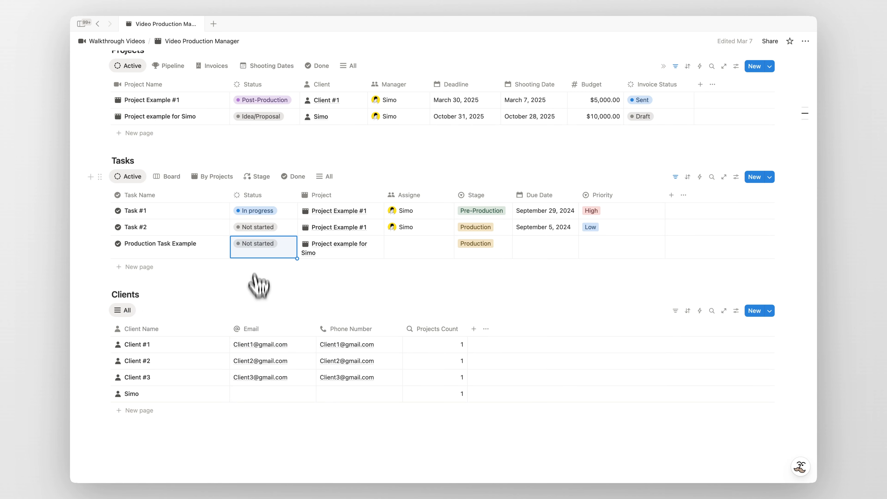
left_click(260, 245)
left_click(265, 339)
- Add three new scripts to the second example project
left_click(213, 117)
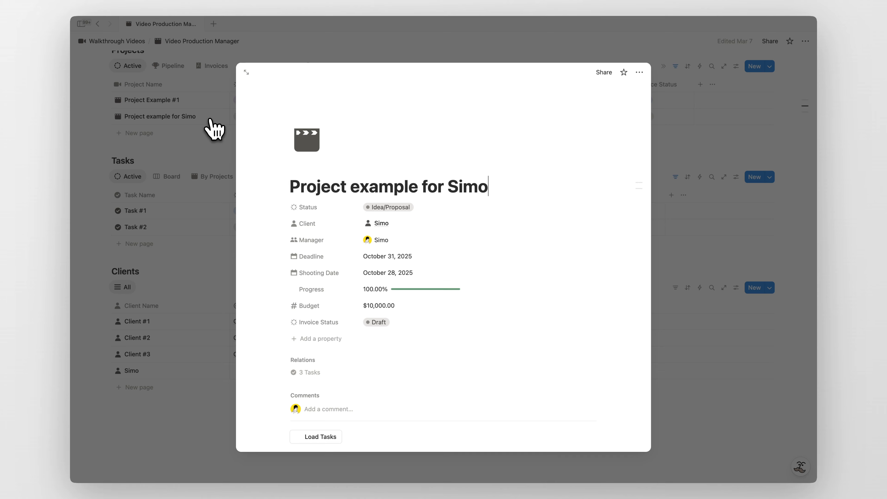
scroll(401, 233, "down", 10)
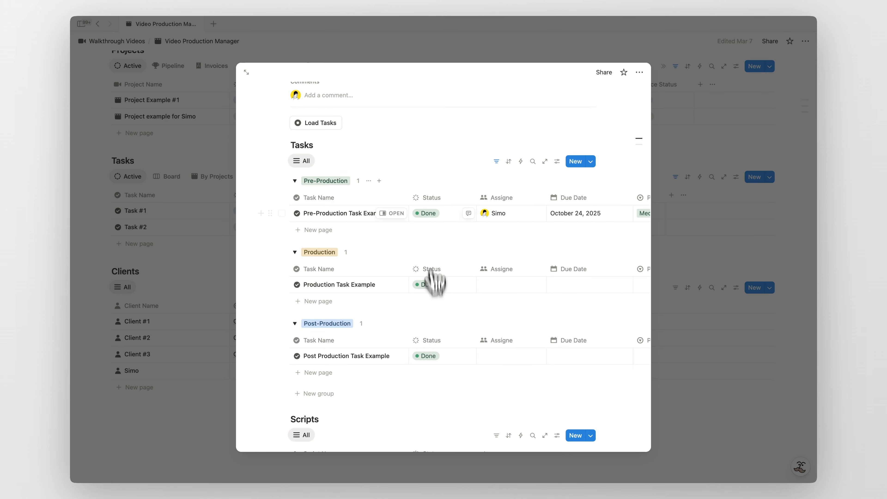
scroll(424, 280, "down", 5)
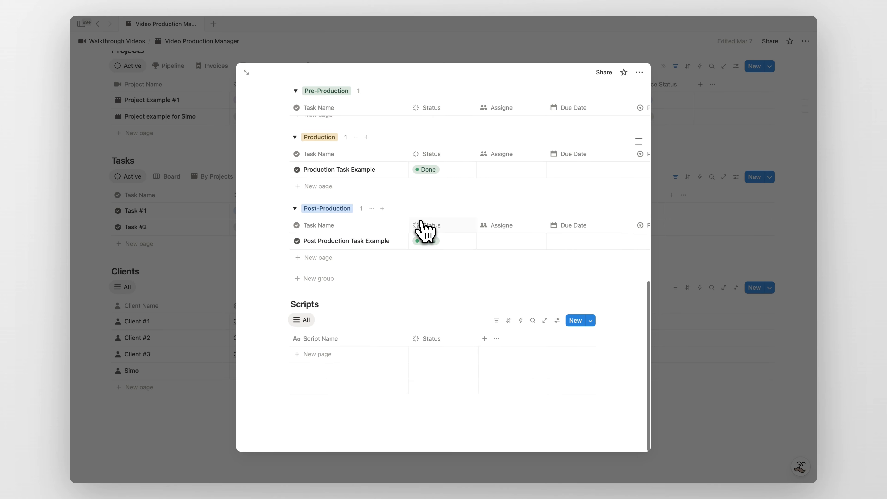
left_click(349, 359)
left_click(322, 386)
left_click(320, 400)
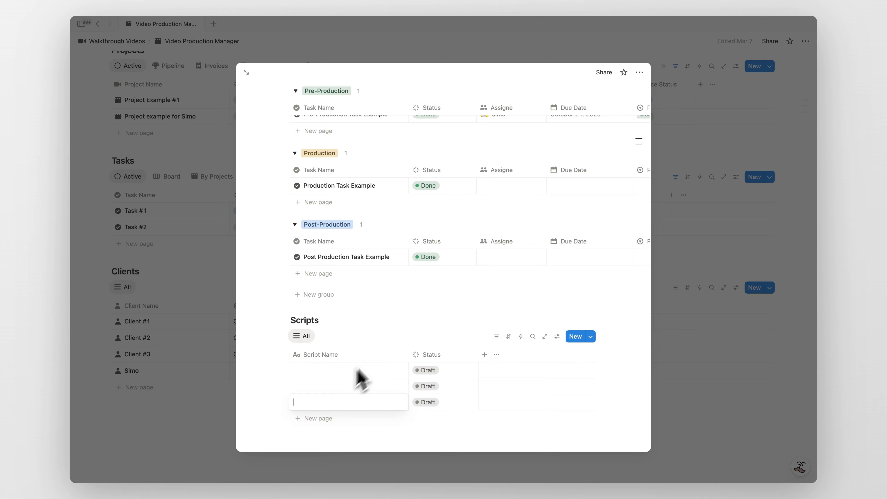
scroll(377, 367, "down", 2)
- Set the scripts' statuses to In progress, Done and Done
left_click(429, 340)
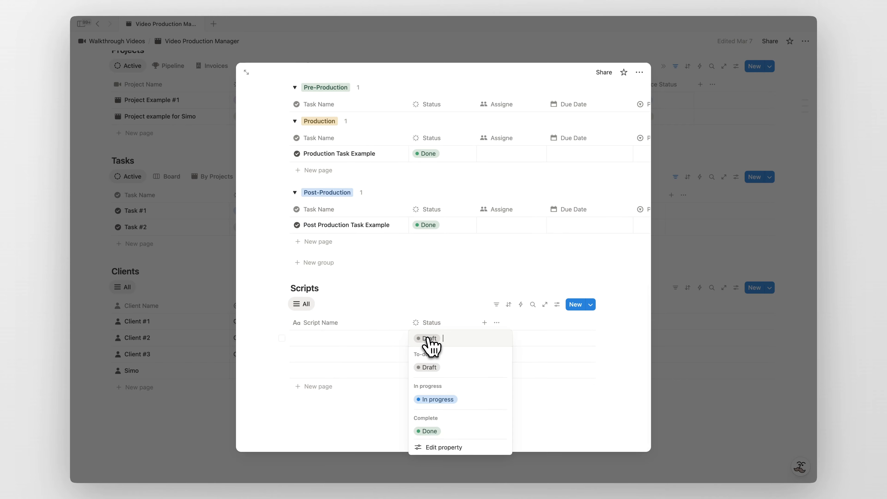
left_click(456, 405)
left_click(439, 358)
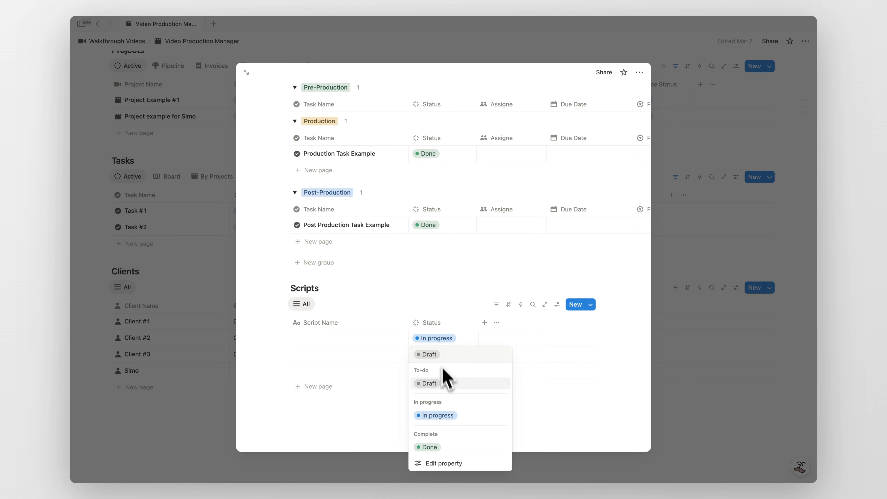
left_click(448, 447)
left_click(443, 373)
left_click(436, 339)
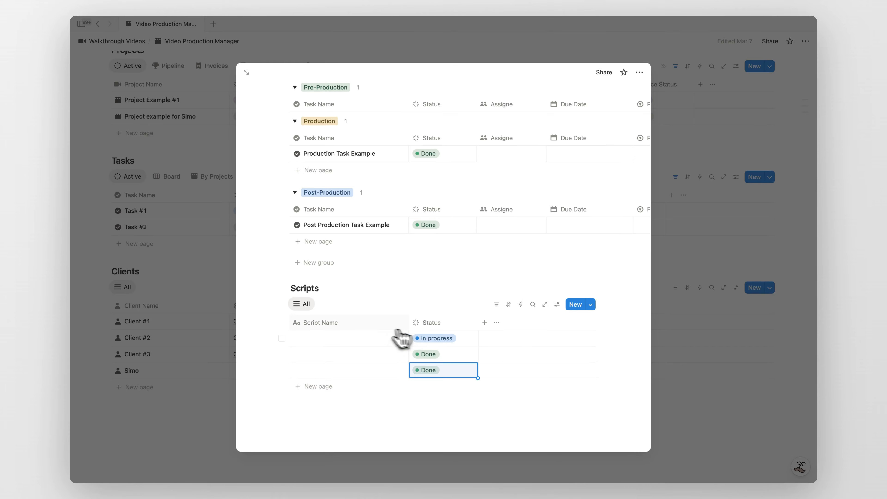
left_click(388, 326)
left_click(376, 313)
- View the first script as its own page, then go back to the dashboard
left_click(395, 338)
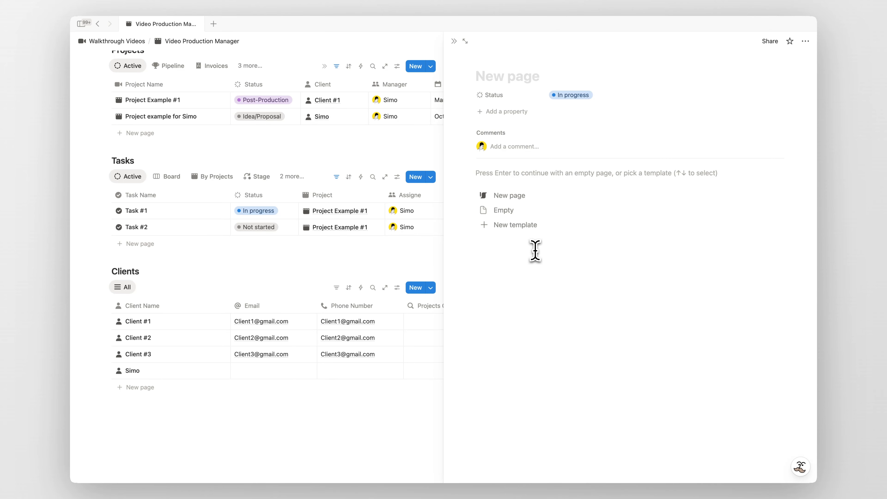
key("super+[")
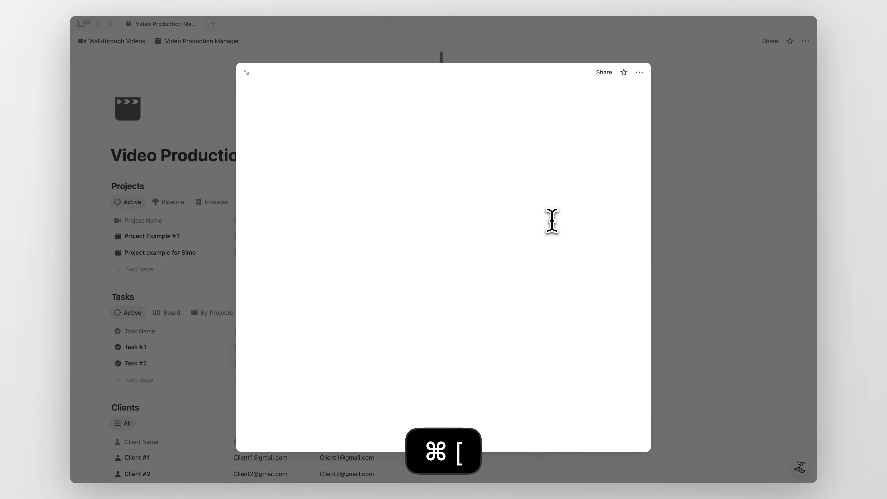
left_click(177, 245)
scroll(175, 247, "down", 5)
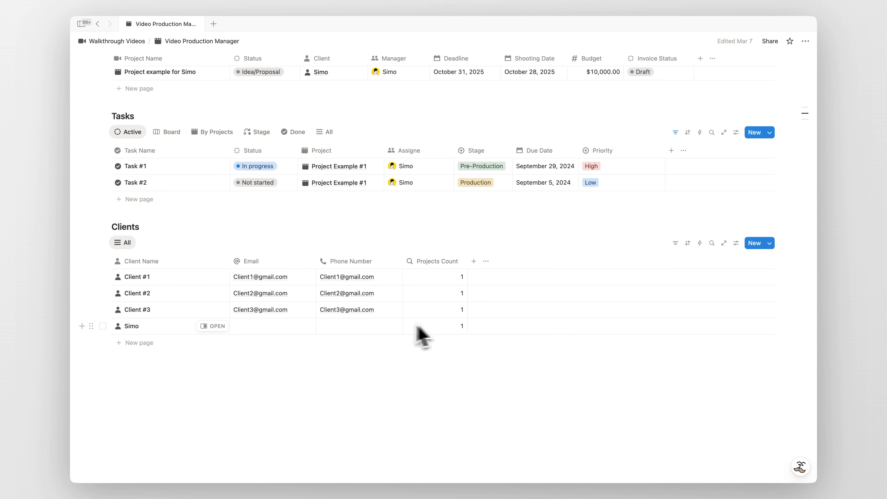
scroll(308, 333, "up", 5)
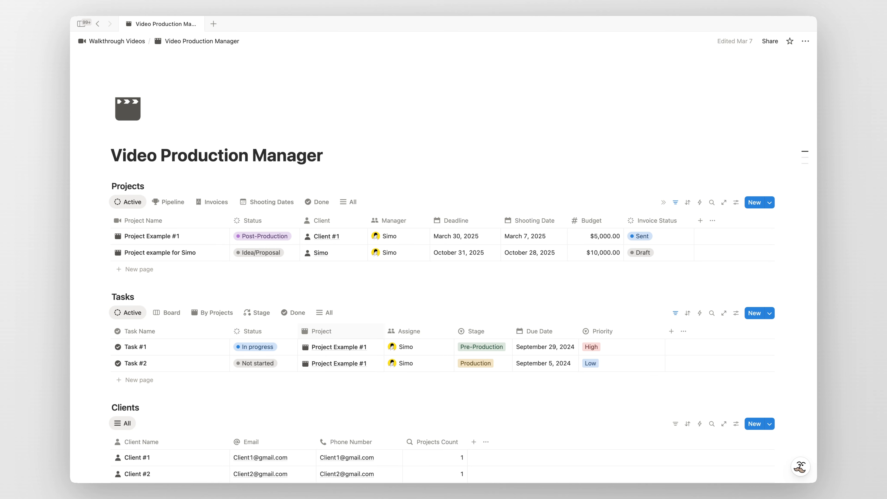